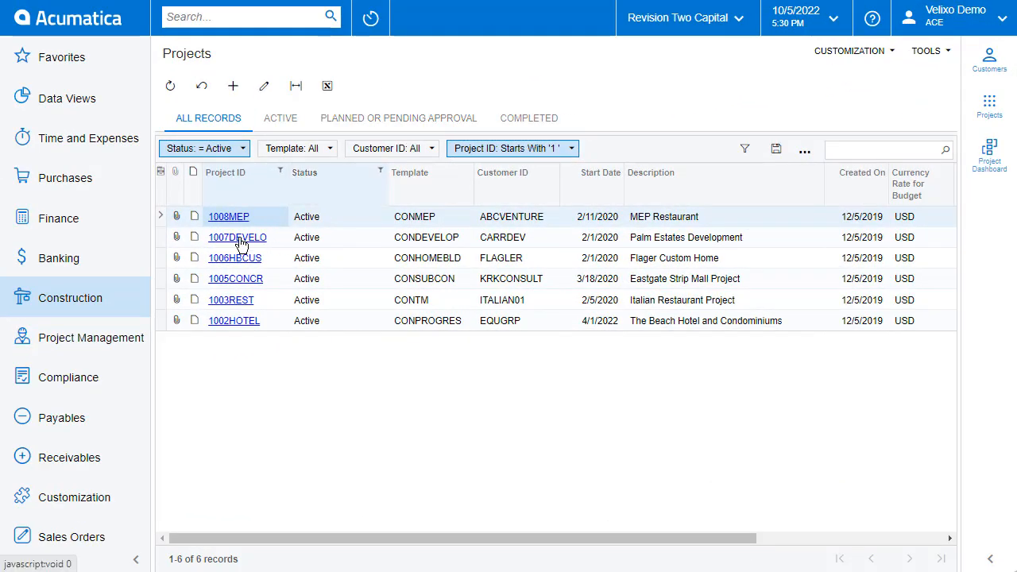
Open the Palm Estates Development project and review its account group balances across the columns.
left_click(240, 241)
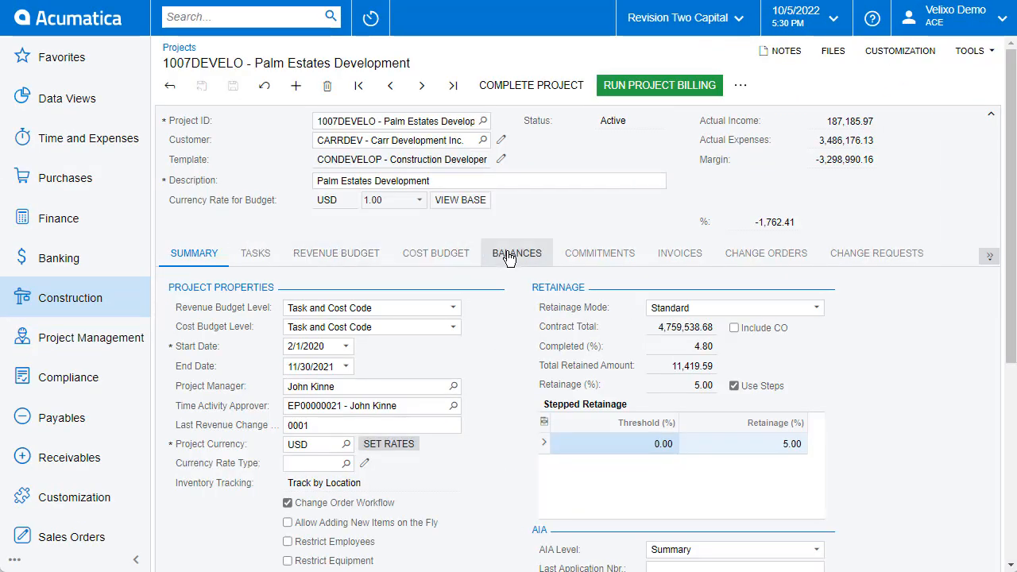
left_click(509, 256)
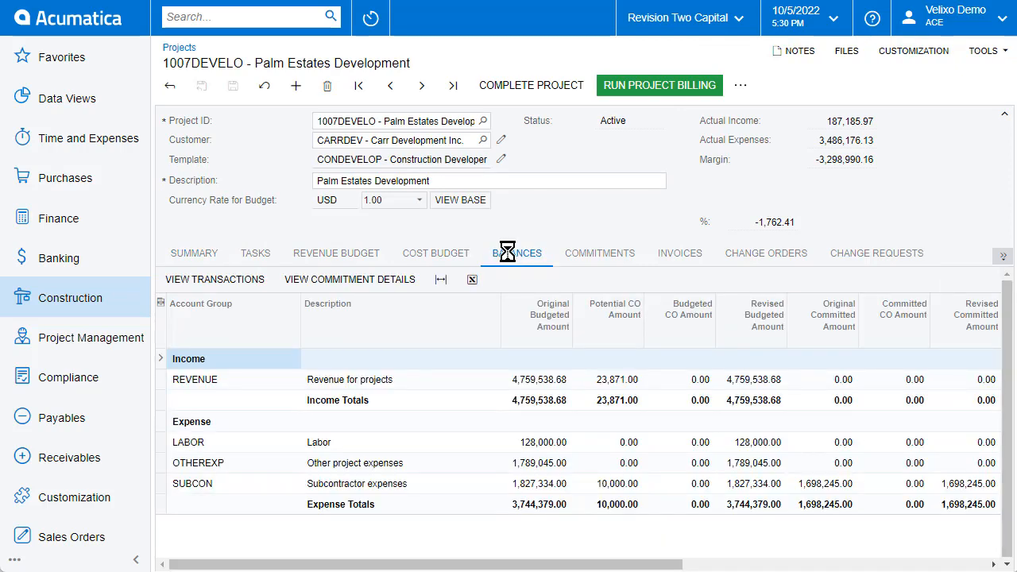
left_click_drag(595, 566, 702, 566)
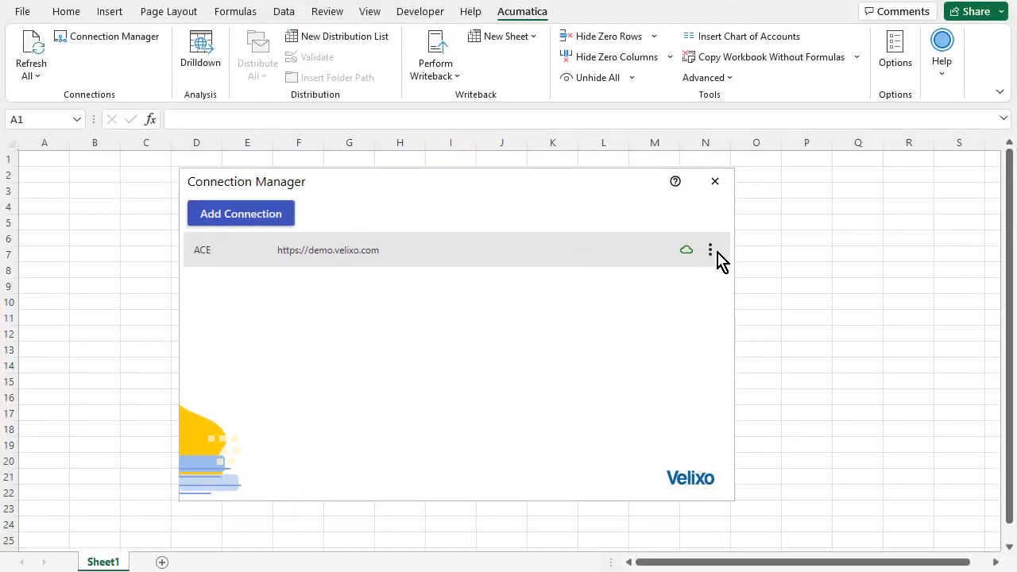
In Excel, close the Connection Manager and paste the connection ACE, inquiry PM-AccountGroup and filter "Active eq true" block at A1.
left_click(715, 185)
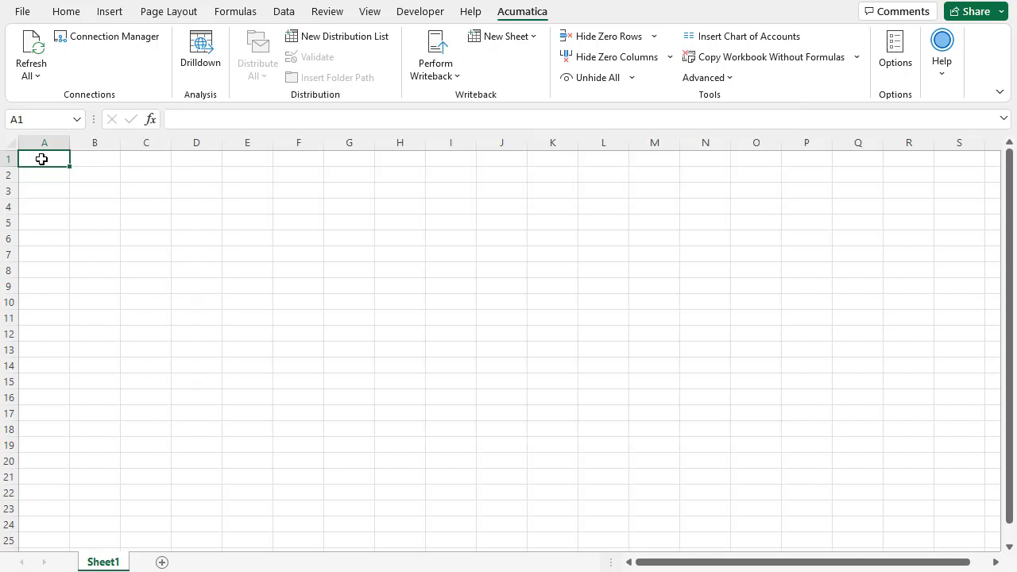
key("ctrl+v")
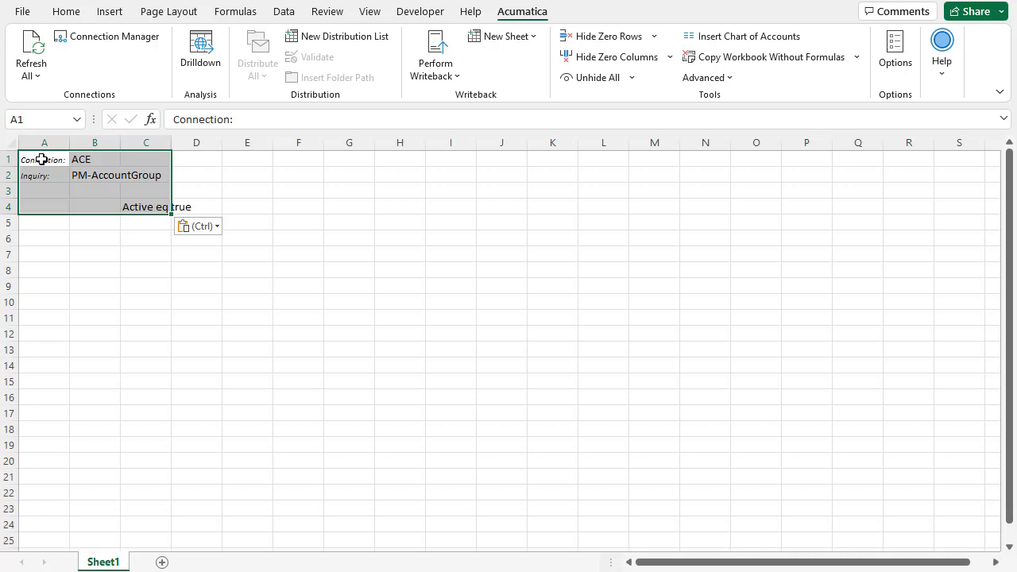
Insert the GI function from the Acumatica Generic Inquiries category in cell C6.
left_click(139, 238)
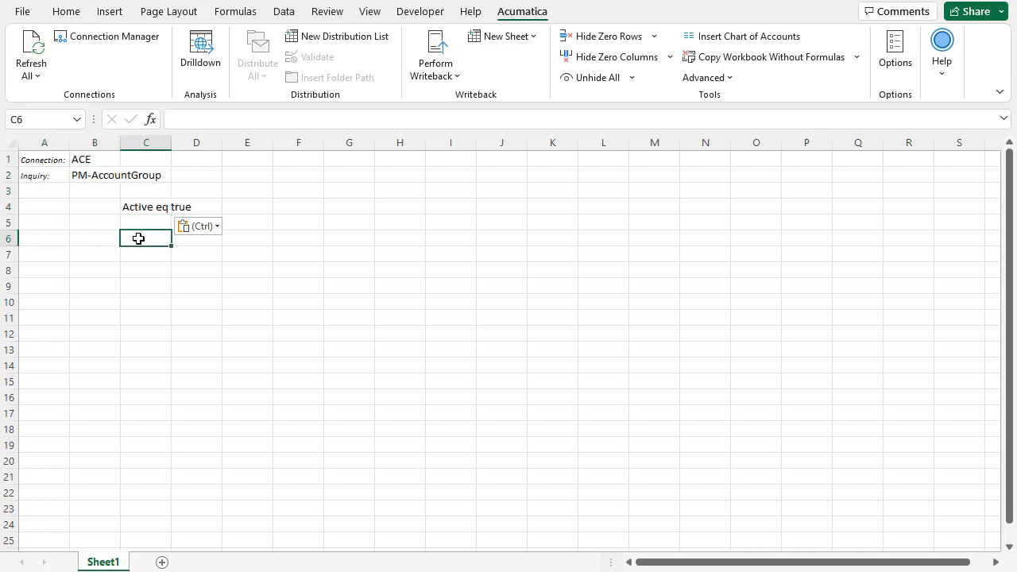
left_click(151, 119)
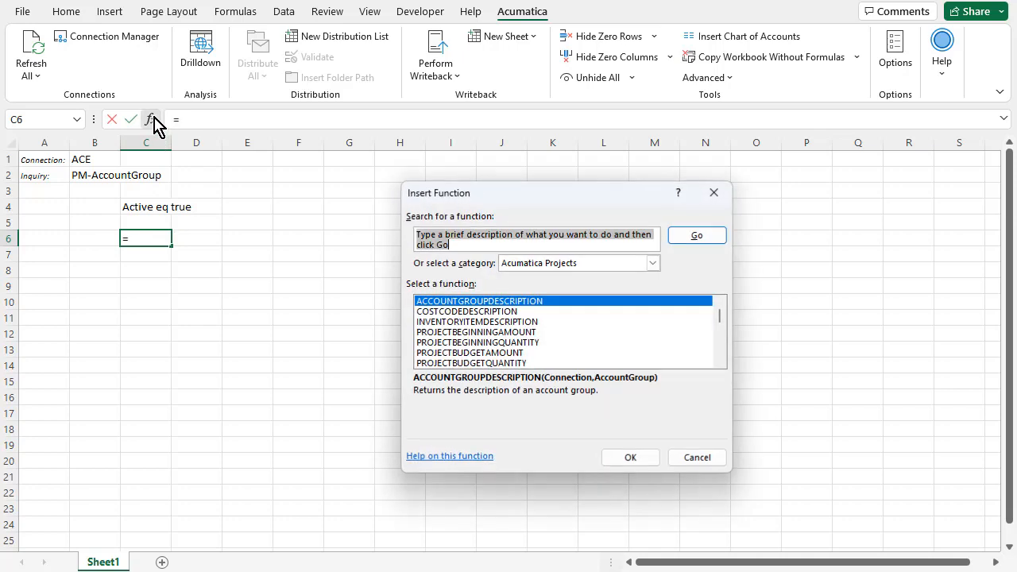
left_click(653, 263)
left_click(653, 390)
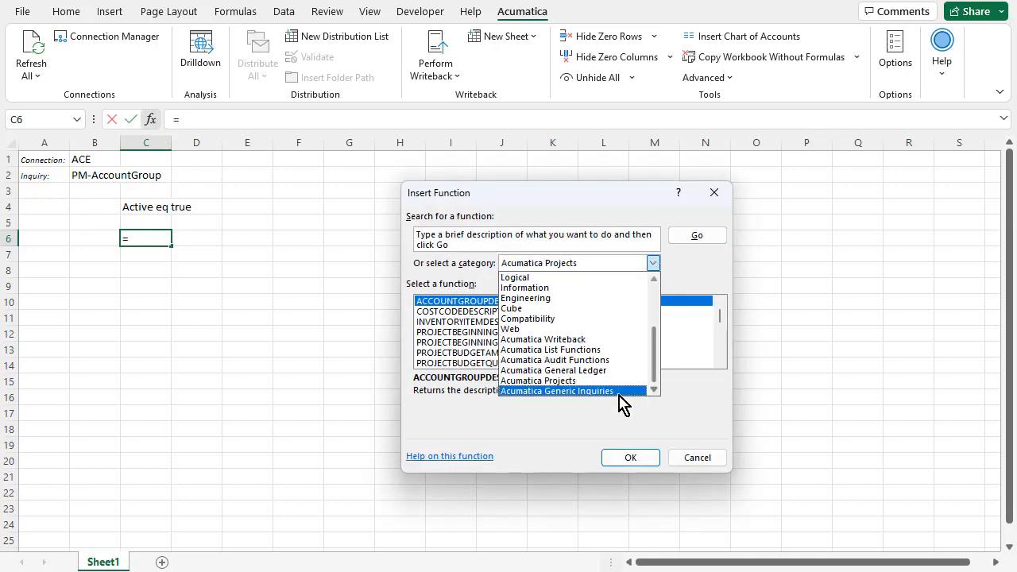
left_click(620, 391)
left_click(630, 459)
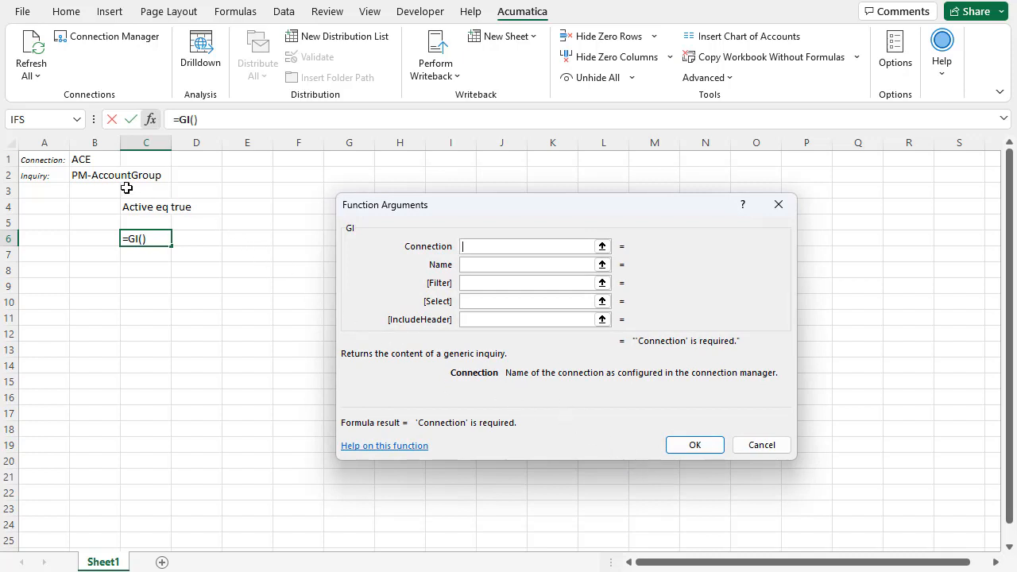
Set the GI function's Connection argument to B1, Name to B2 and Filter to C4.
left_click(88, 160)
left_click(468, 262)
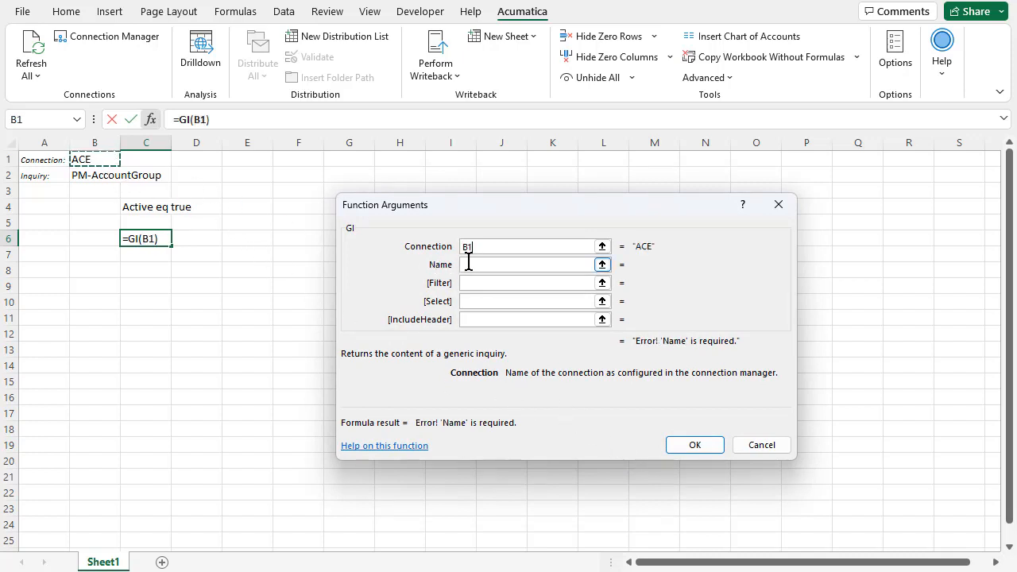
left_click(94, 176)
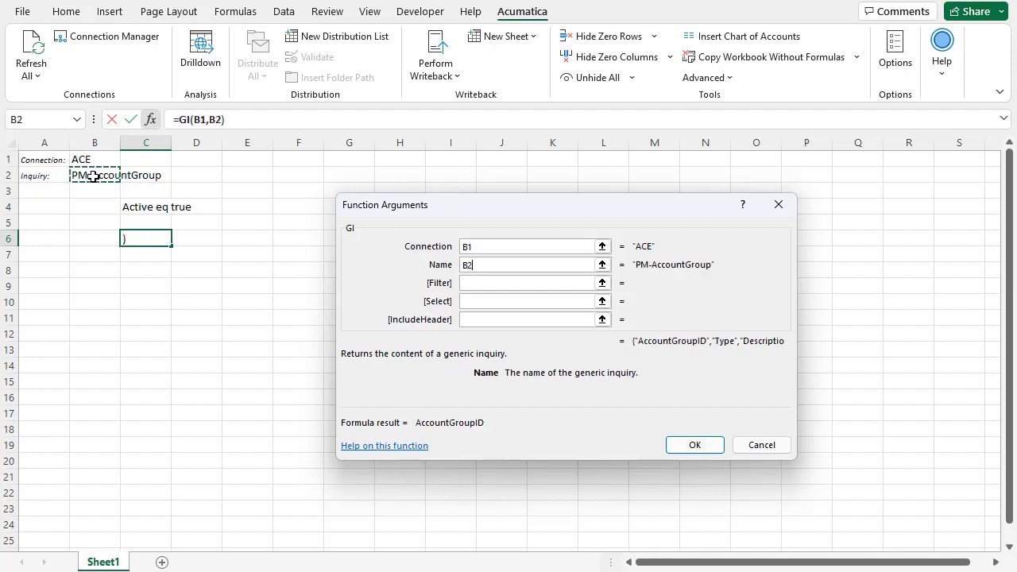
left_click(469, 284)
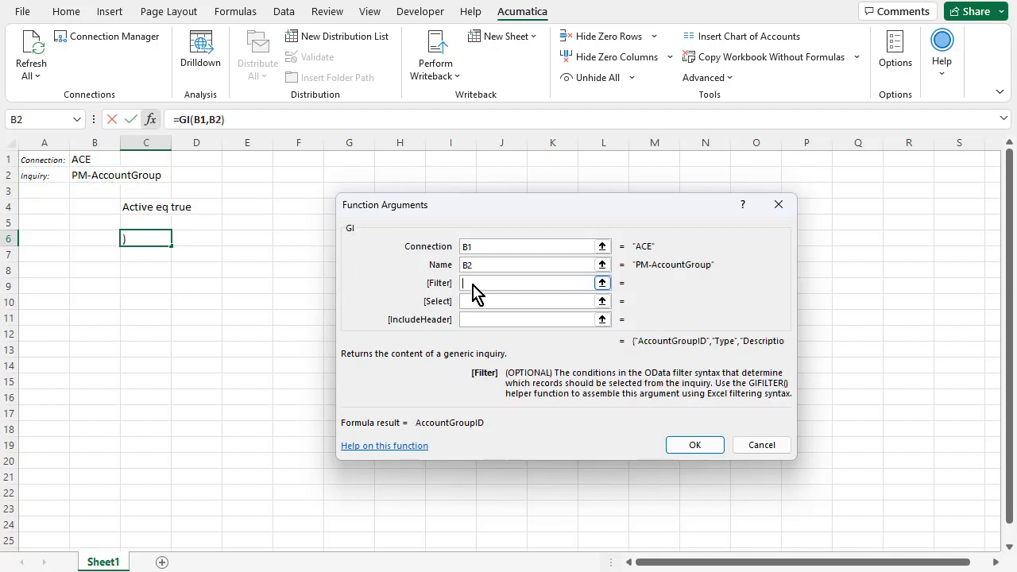
left_click(138, 208)
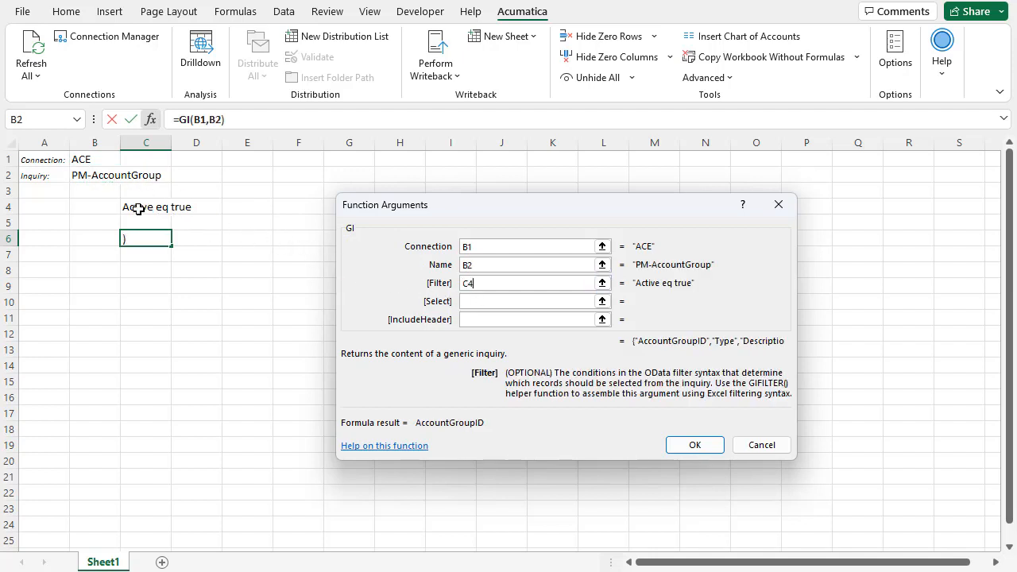
Complete the GI function with Select "AccountGroupID,Type" and IncludeHeader False, and fit columns C and D to their contents.
left_click(473, 301)
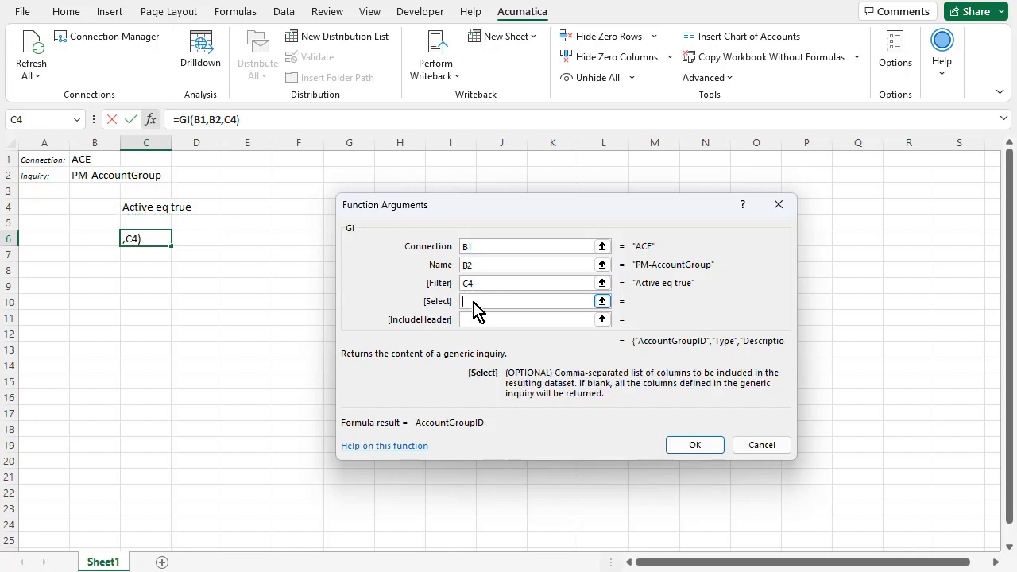
type("Account")
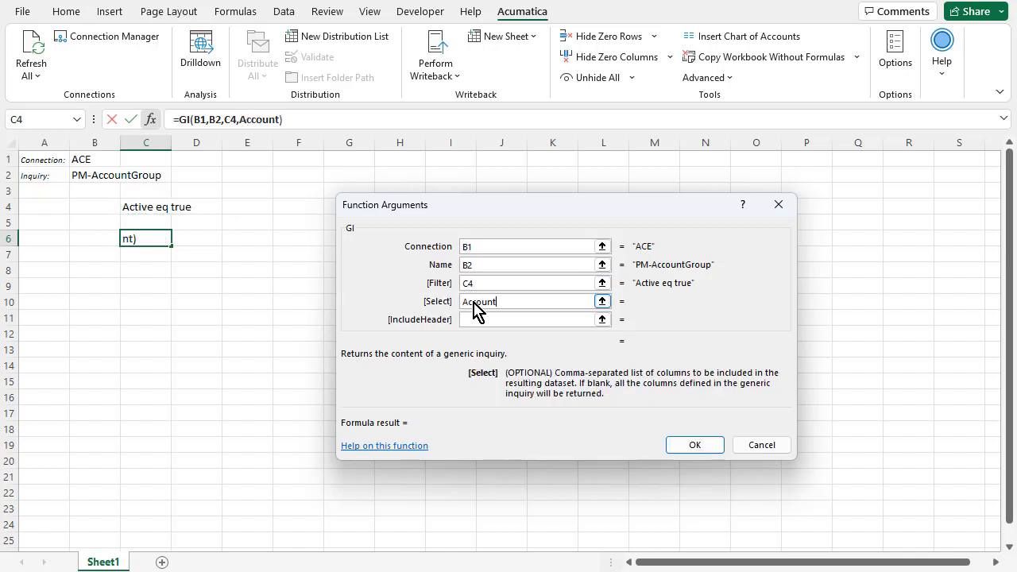
type("GroupID,Type")
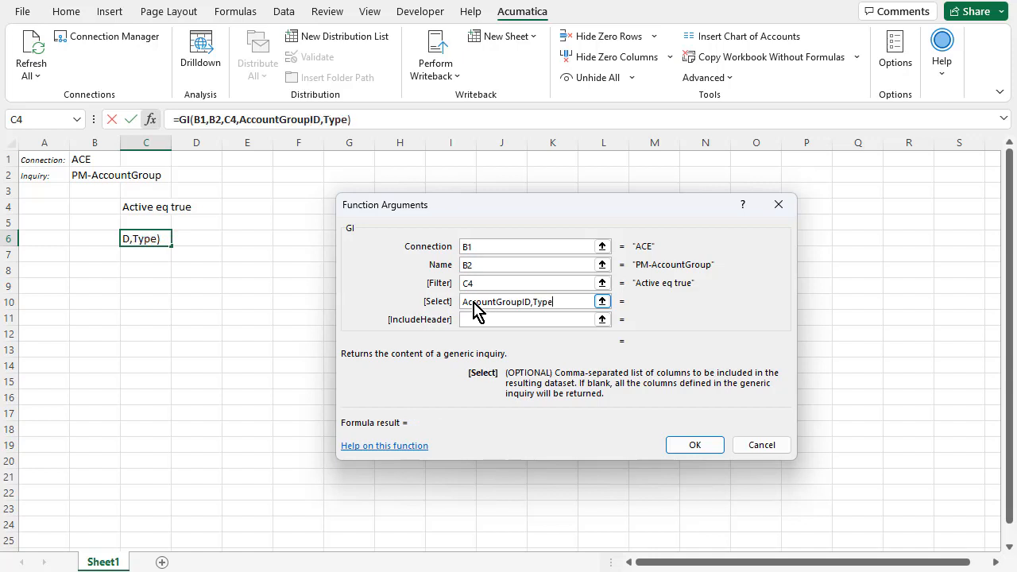
left_click(477, 319)
type("False")
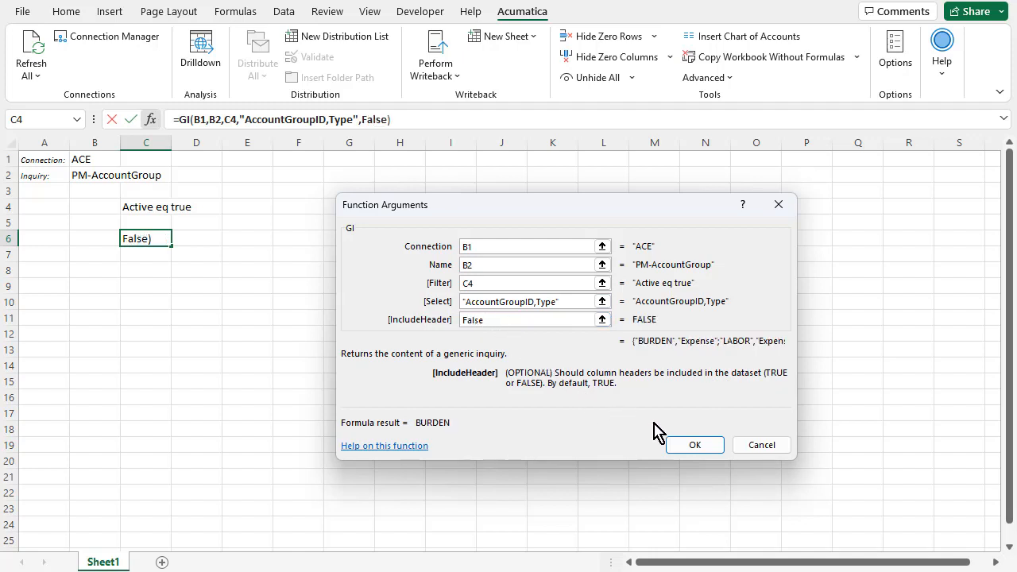
left_click(690, 446)
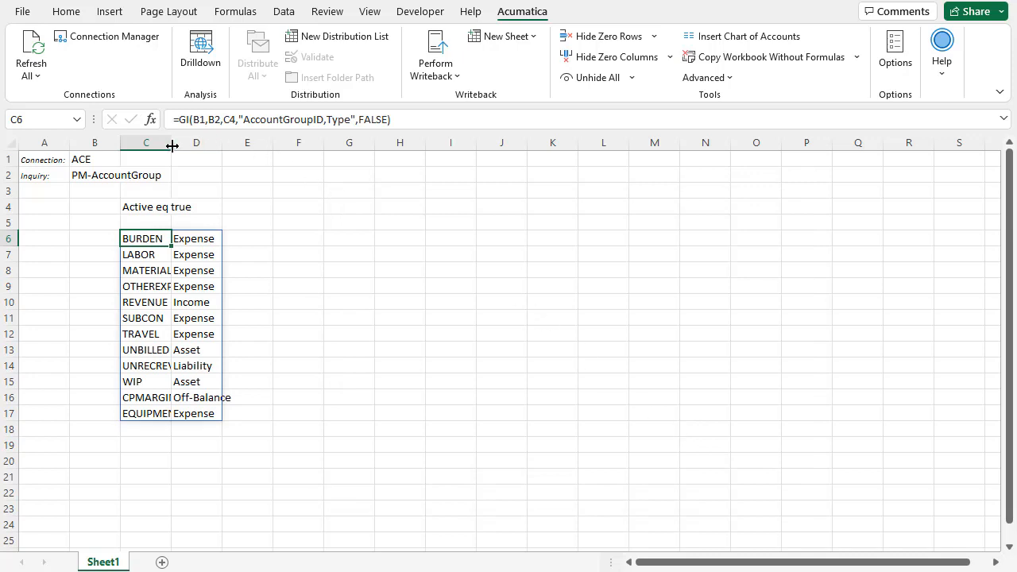
double_click(170, 142)
double_click(246, 144)
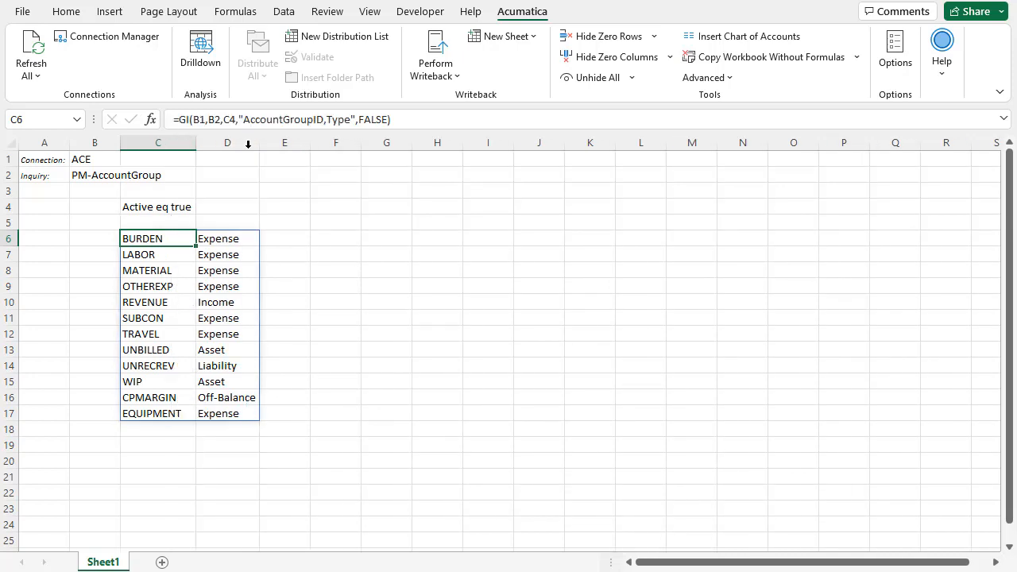
Start a FILTER formula in cell F6 with INDEX(C6#,,1) as its array.
left_click(344, 242)
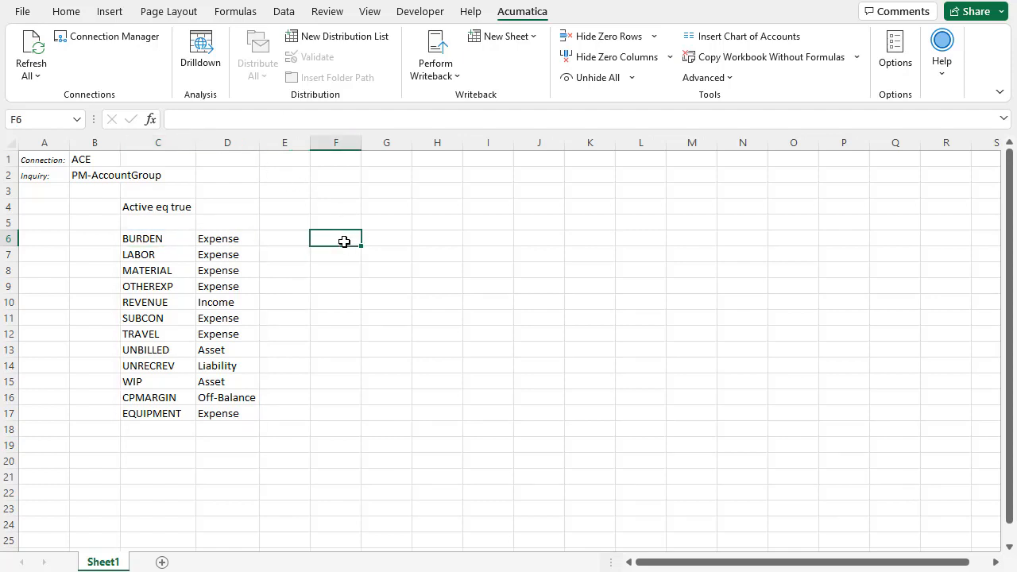
type("=filter")
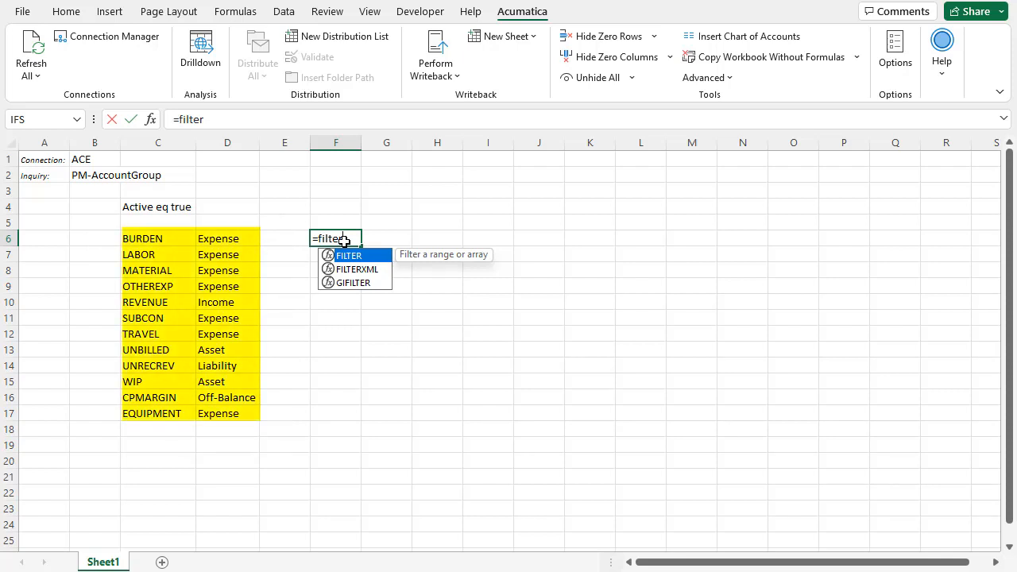
type("(Ind")
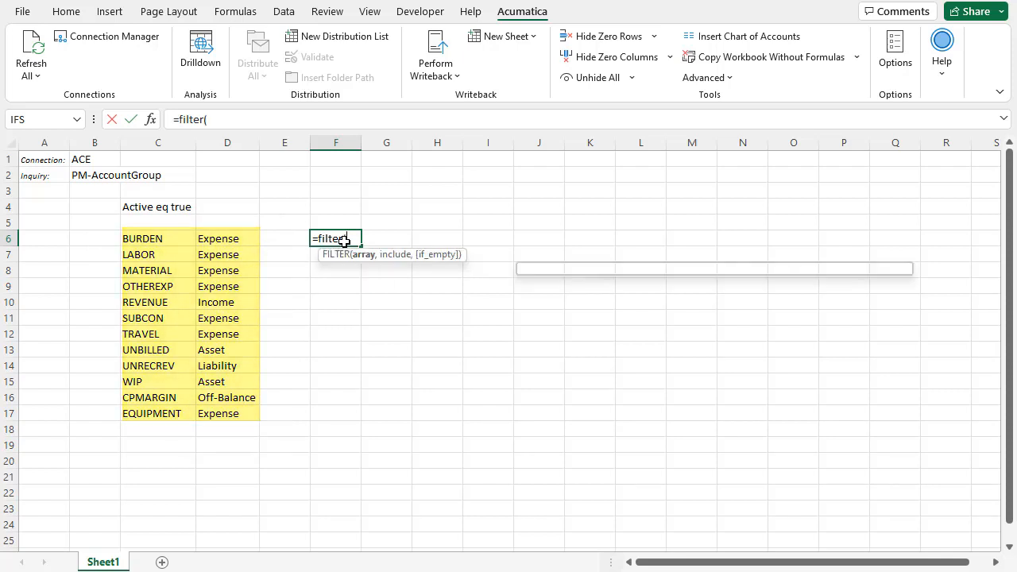
type("ex")
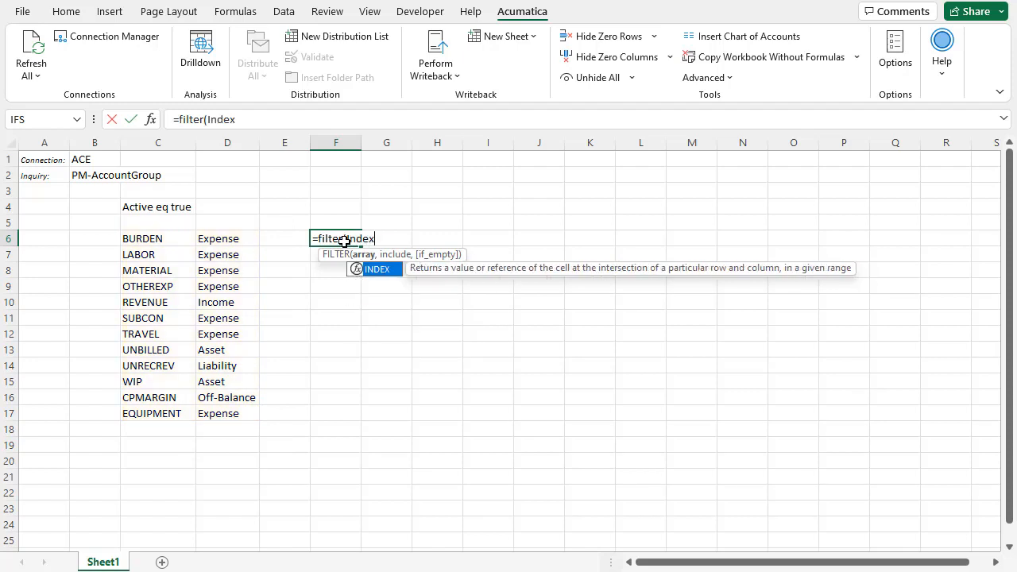
type("(C")
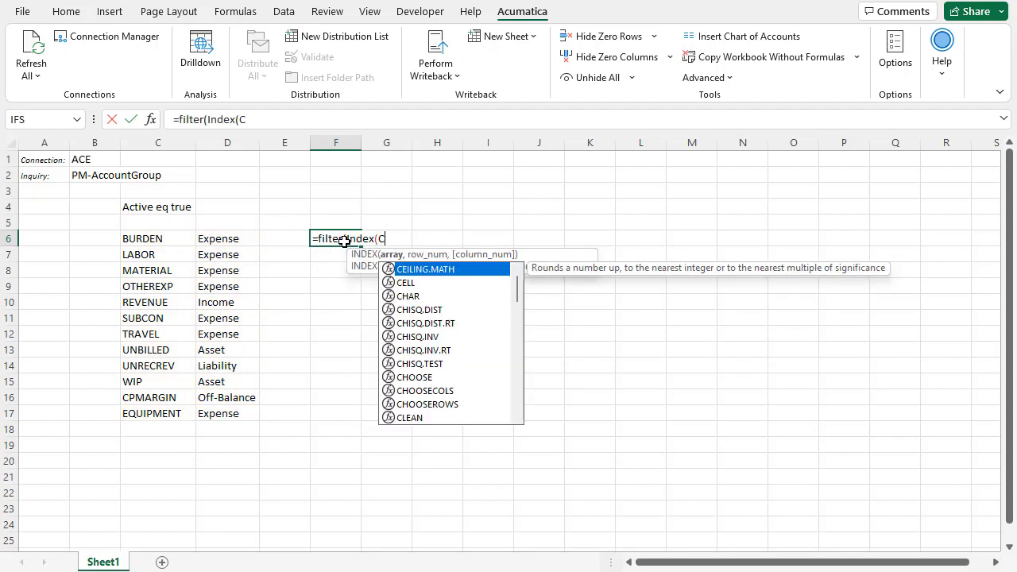
type("6#,,1")
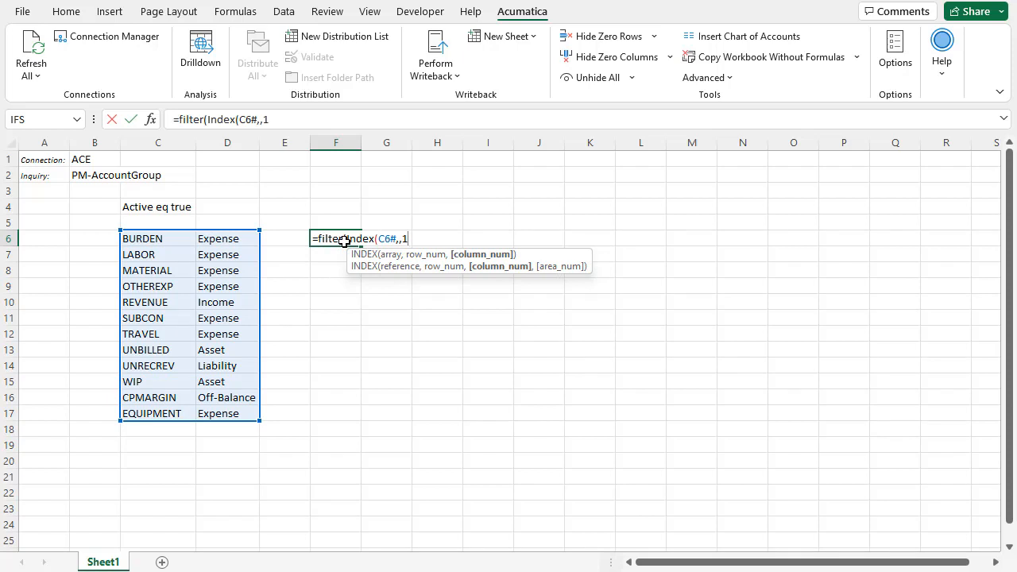
type(")")
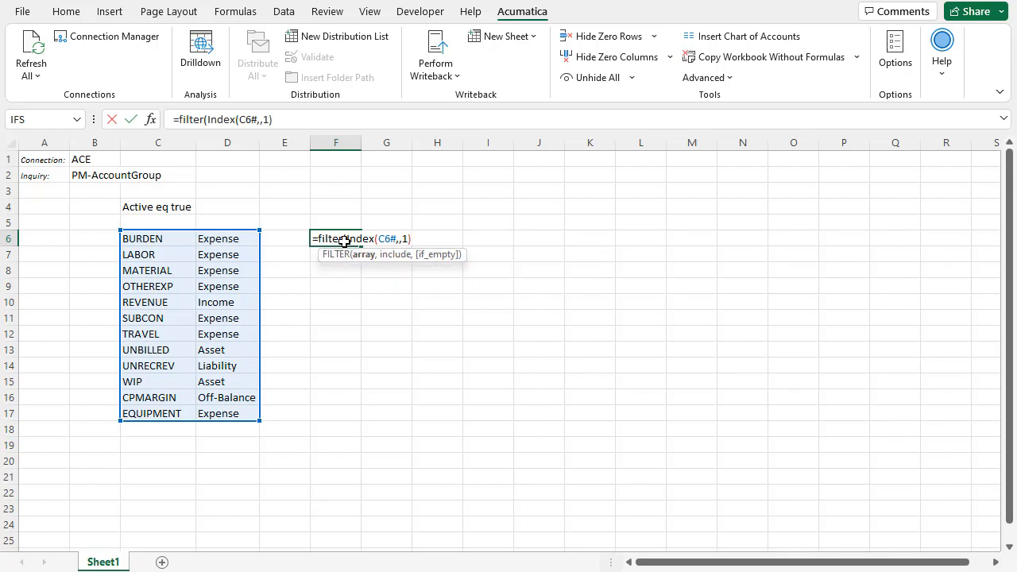
Complete the FILTER formula with the include condition INDEX(C6#,,2)="Expense".
type(",")
type("inde")
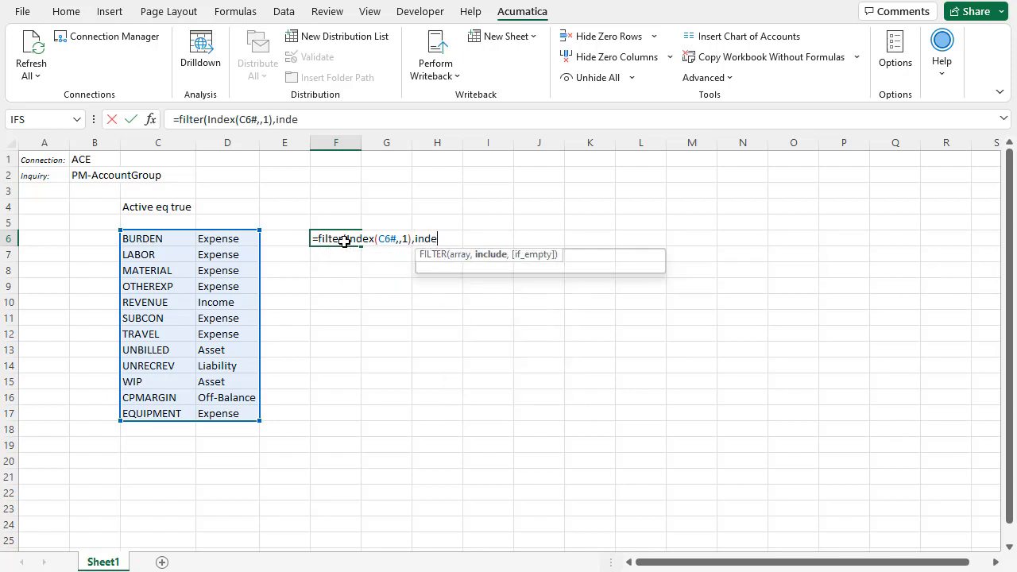
key("Tab")
type("C6#")
type(",,2")
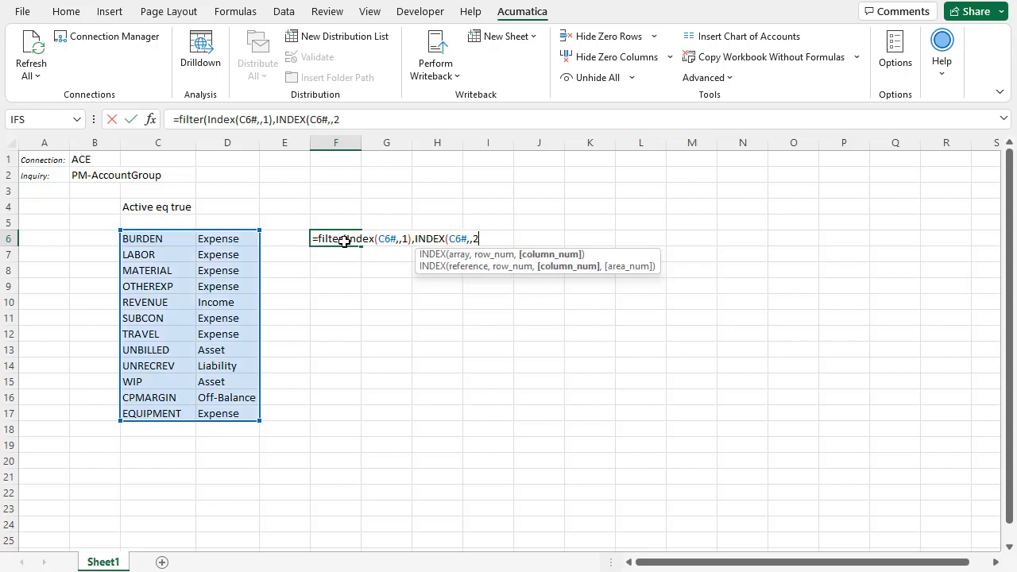
type(")=\"Expen")
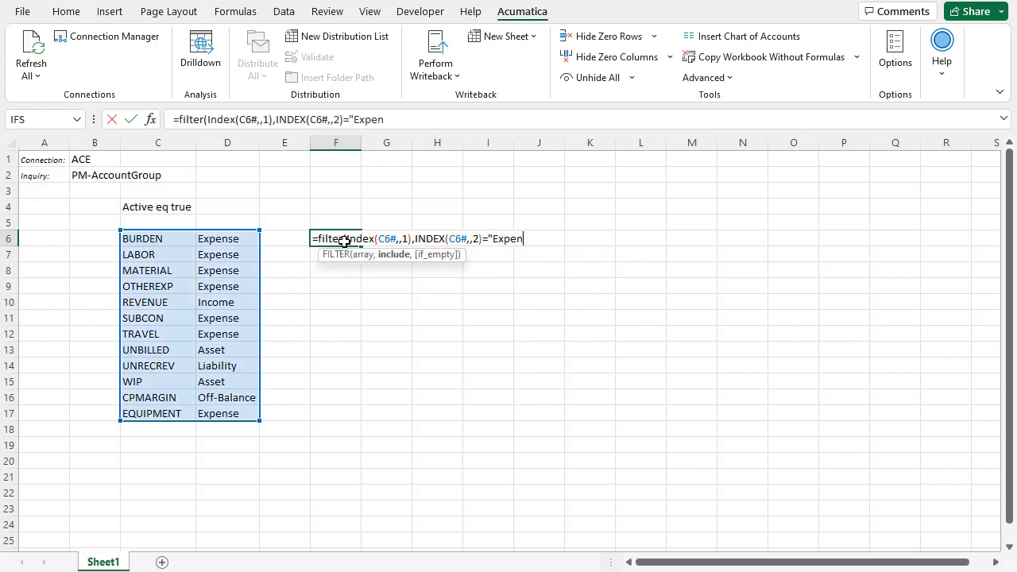
type("se\")")
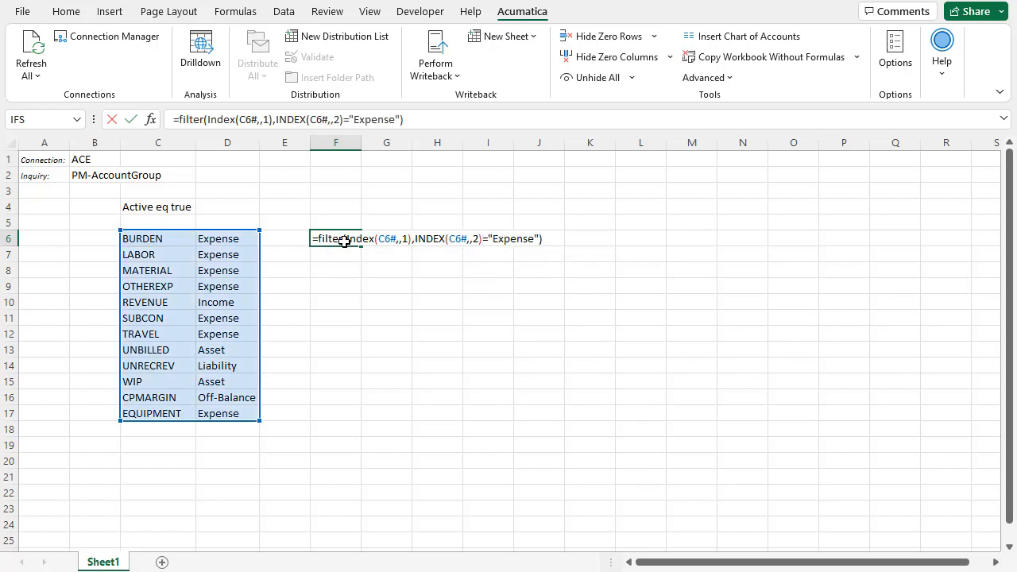
key("Return")
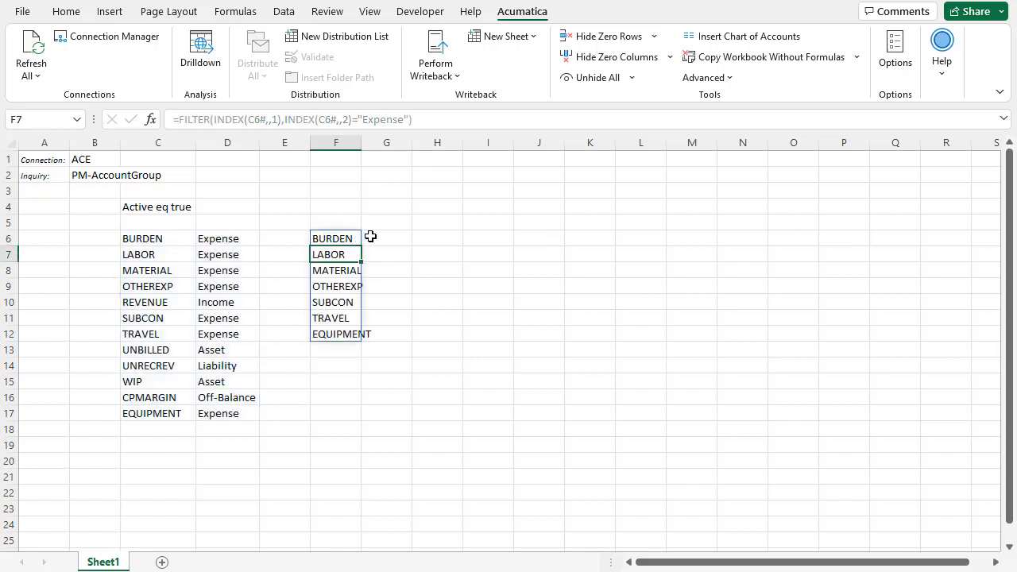
Wrap the FILTER formula in cell F6 in TEXTJOIN with ";" as the delimiter and TRUE for ignoring empty values.
left_click(342, 236)
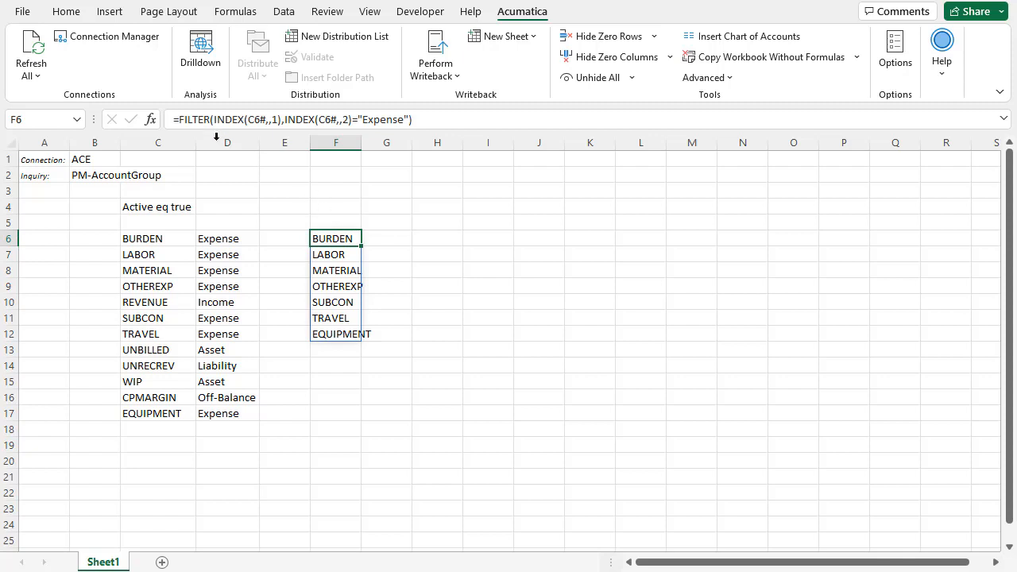
left_click(178, 120)
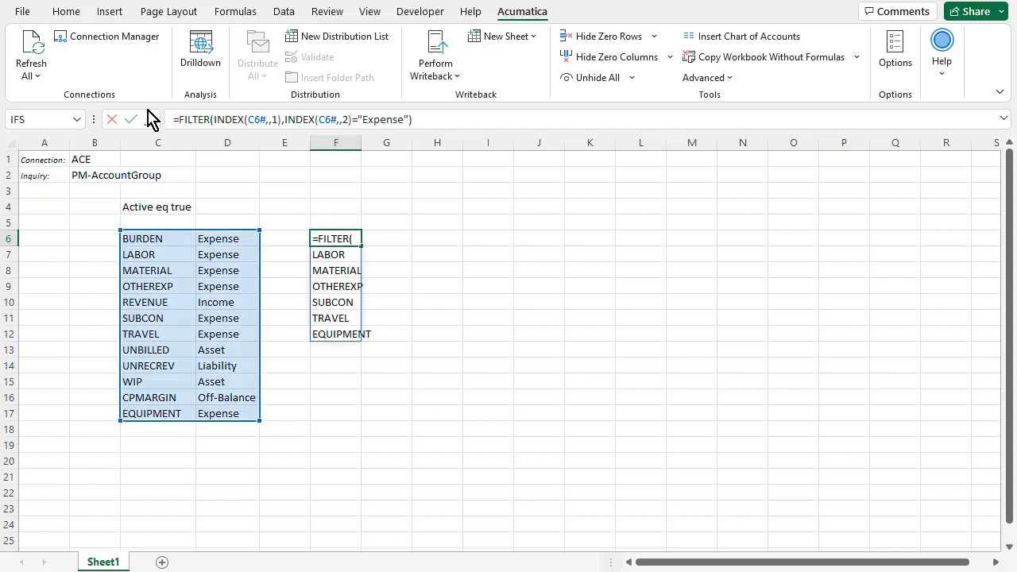
type("TEXTJOIN(\";")
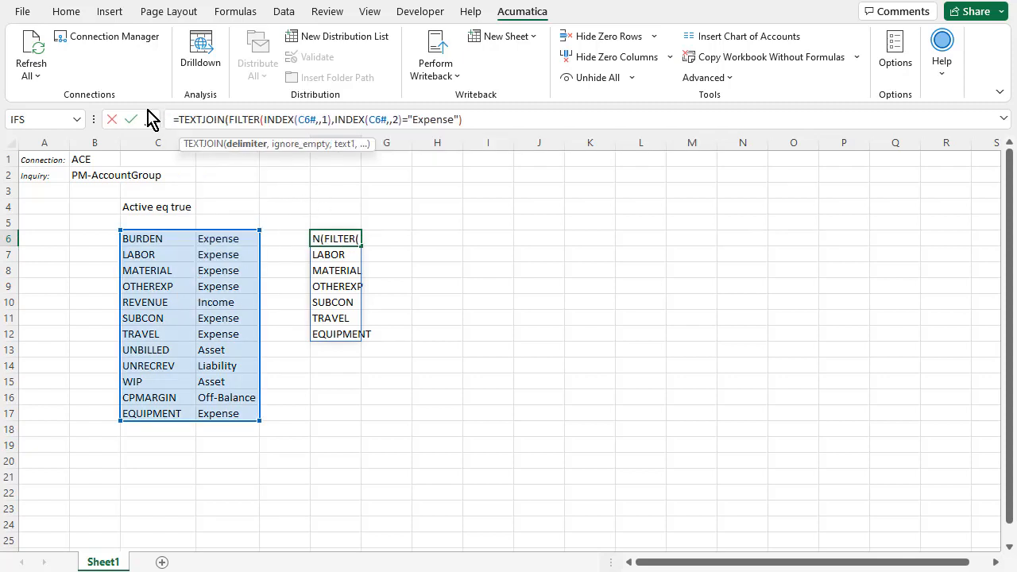
type("\",TRUE,")
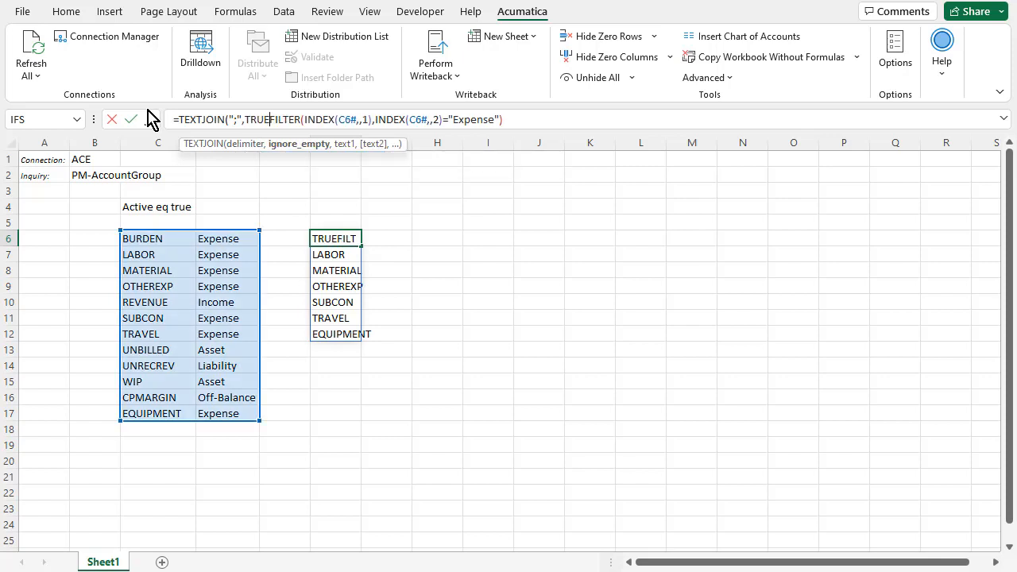
left_click(543, 119)
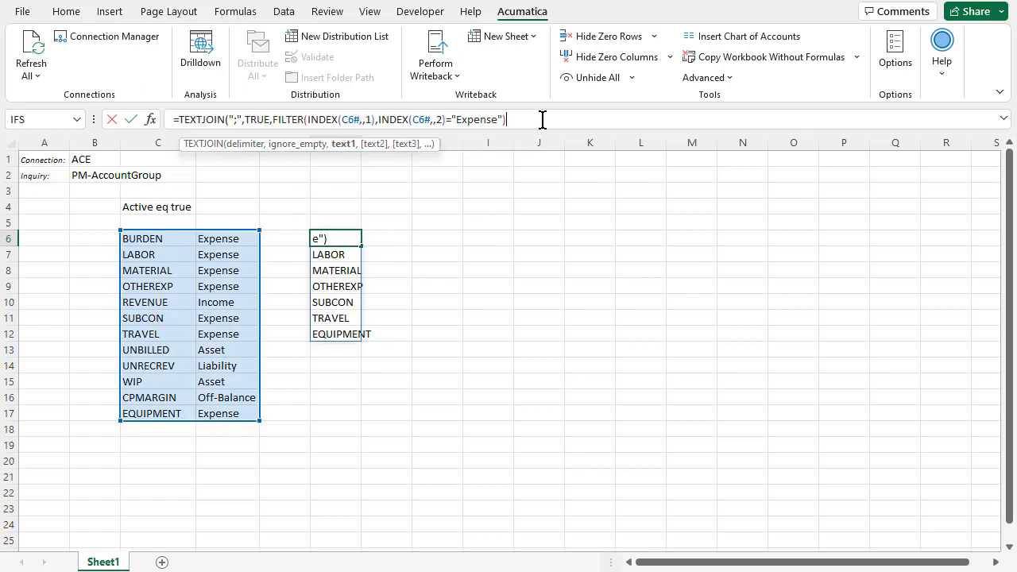
type(")")
key("Return")
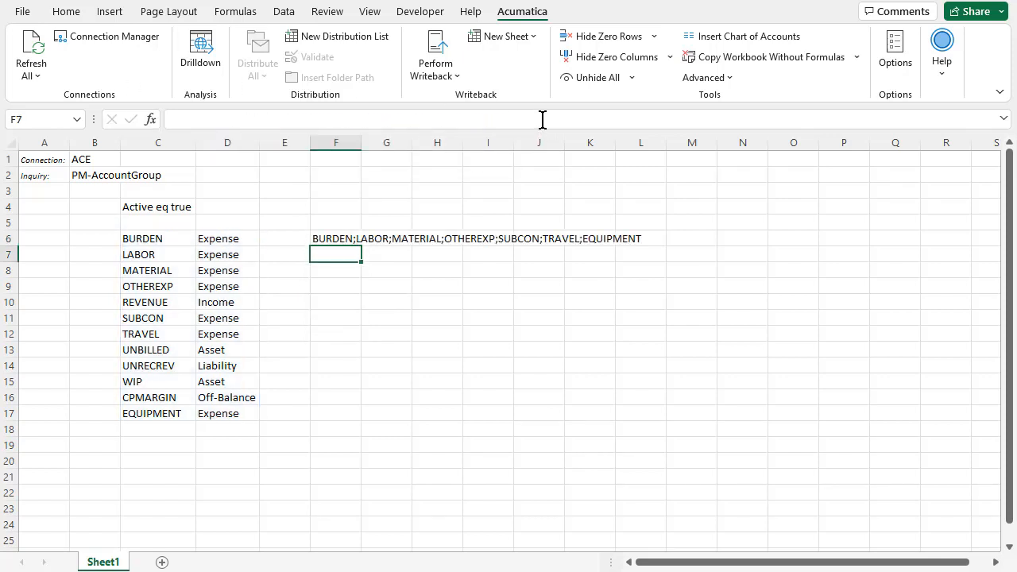
Assign the defined name ExpenseGroups to the joined list in cell F6.
left_click(331, 238)
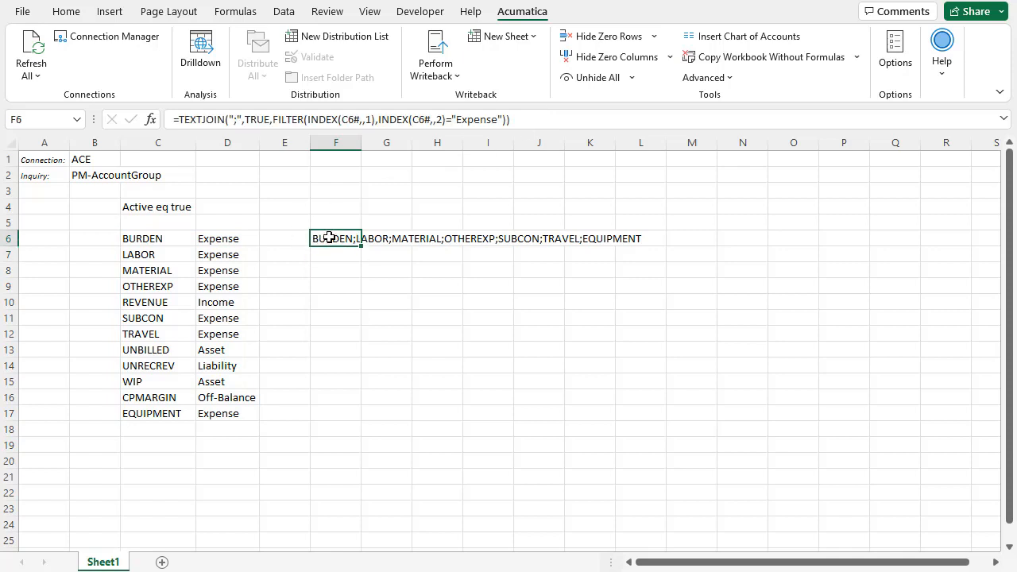
left_click(52, 119)
type("ExpenseGroup")
key("Return")
Rename Sheet1 as AccountGroups.
double_click(107, 563)
type("Ac")
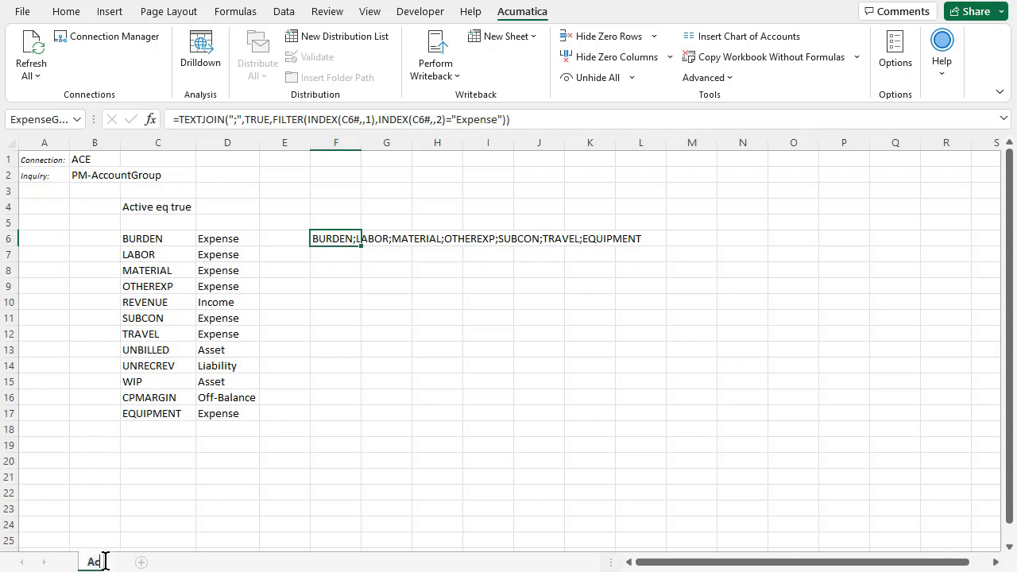
type("countGroups")
key("Return")
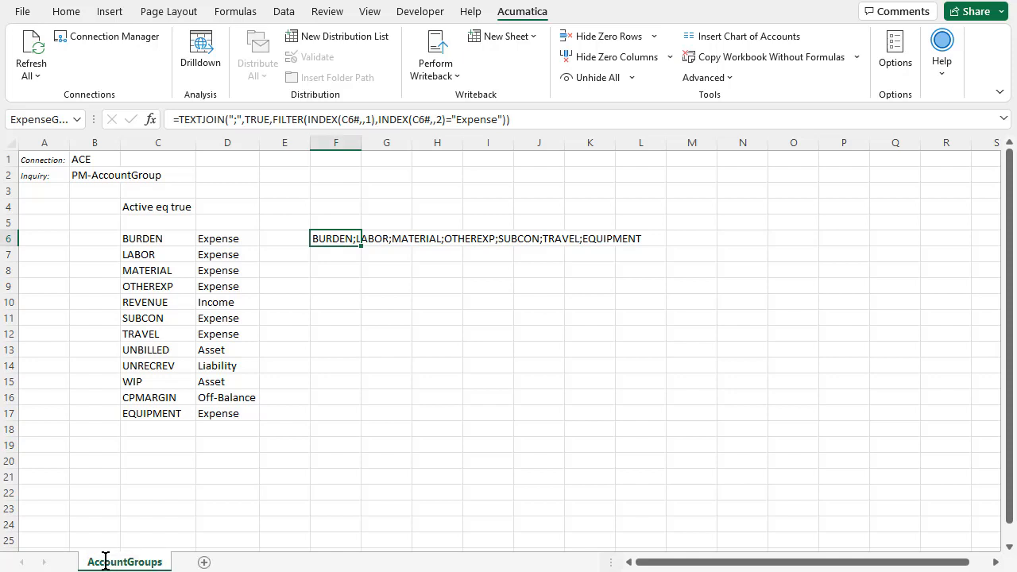
Add a sheet named Project Expense Variance and fill A1:B2 with Connection: ACE and Period: 09-2022.
left_click(204, 563)
double_click(203, 563)
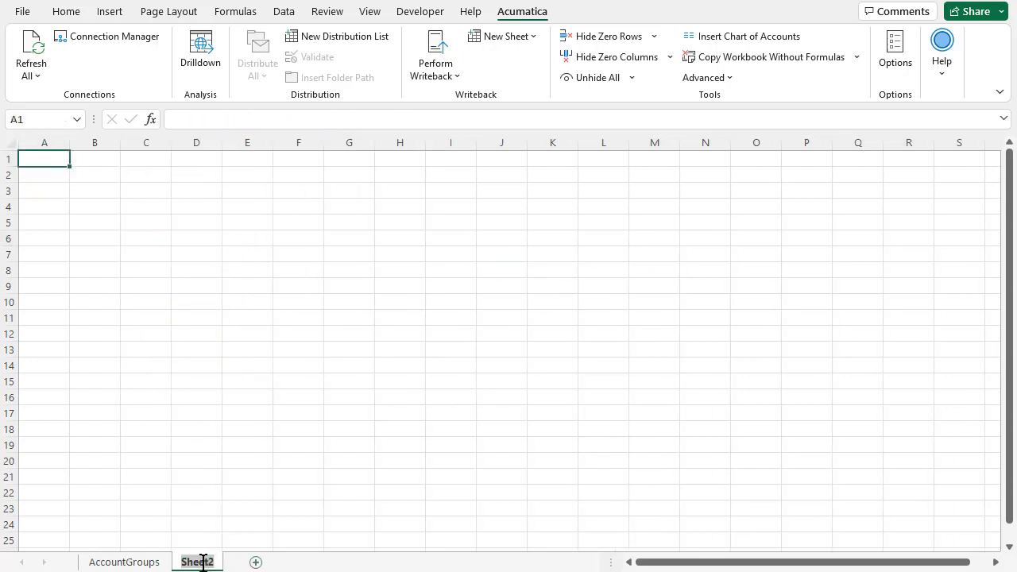
type("Project Expense Varian")
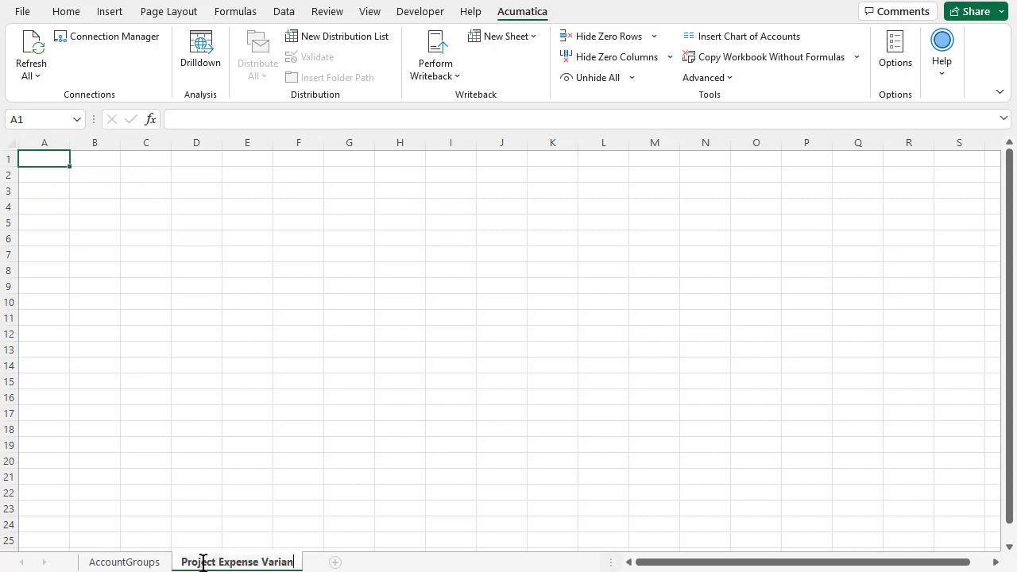
type("ce")
key("Return")
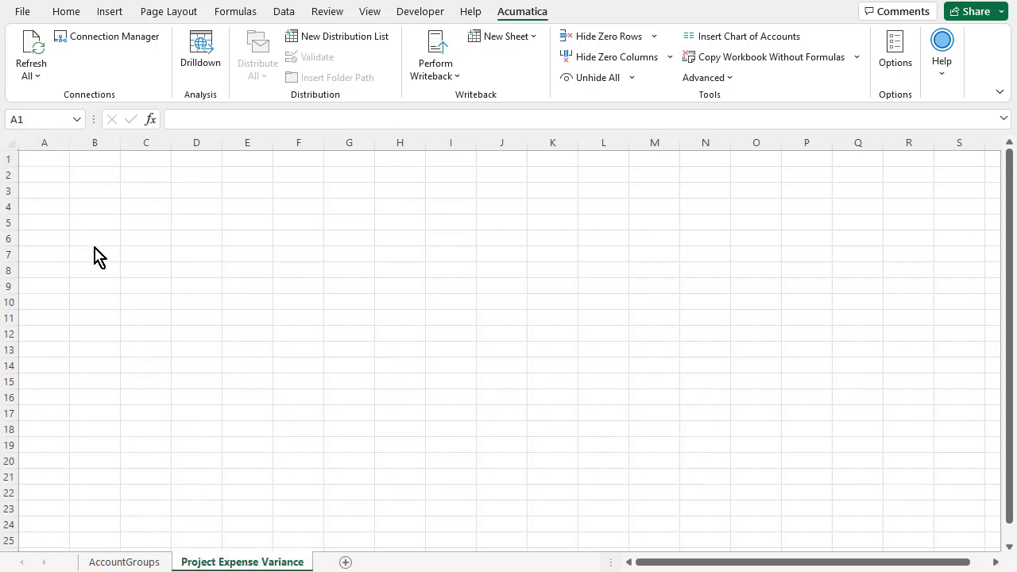
left_click(33, 160)
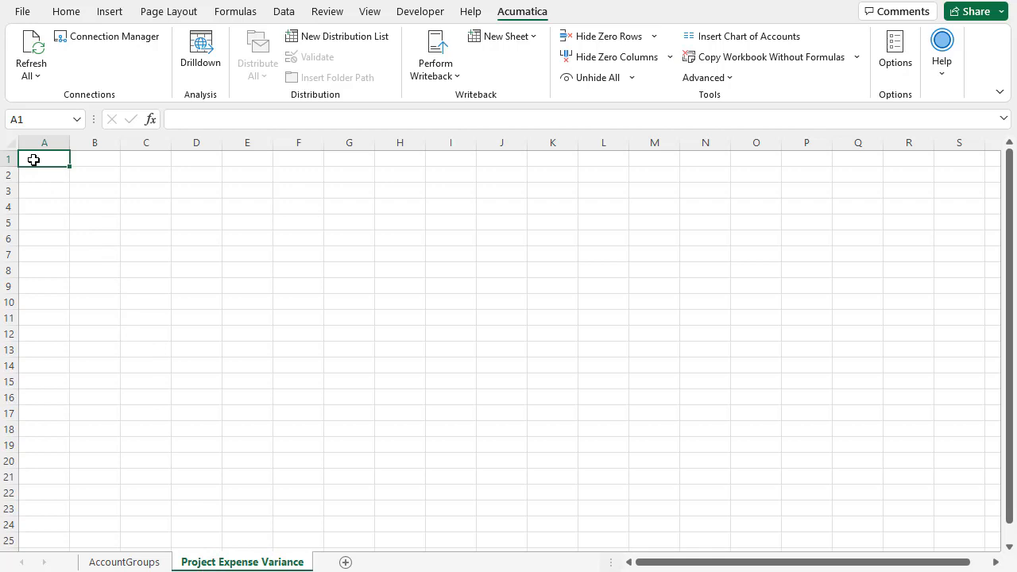
type("Connection:\tACE Period:\t09-2022")
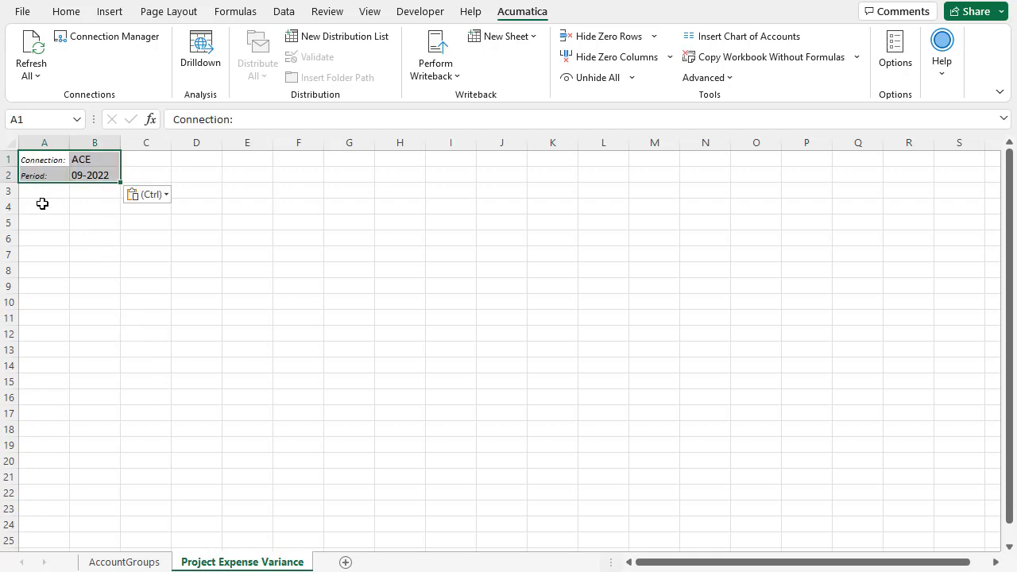
Enter the headers ProjectID in B7 and Description in C7, formatted bold and underlined.
left_click(108, 256)
type("ProjectID")
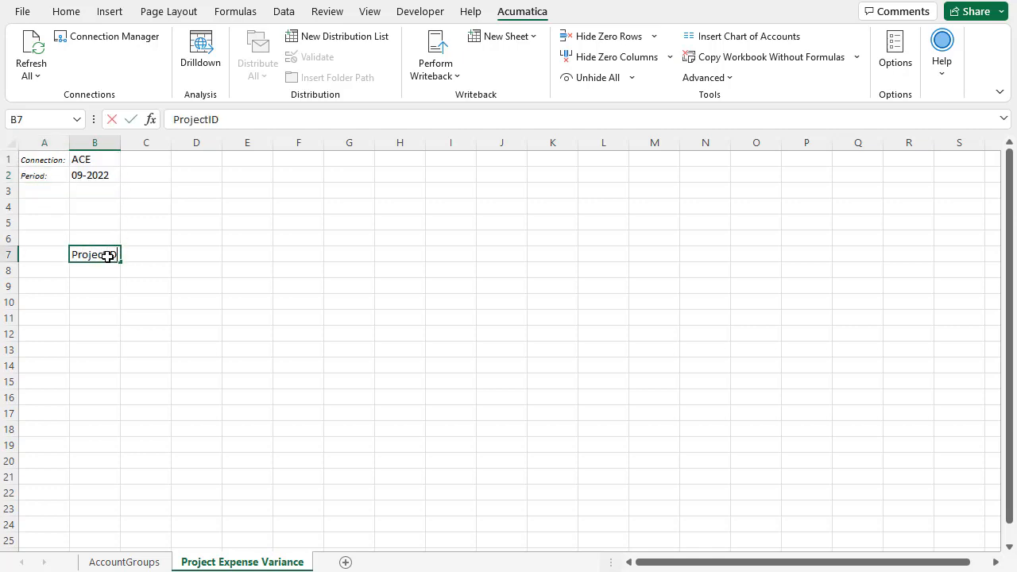
key("Tab")
type("Description")
key("Return")
left_click(106, 255)
key("ctrl+b")
key("ctrl+u")
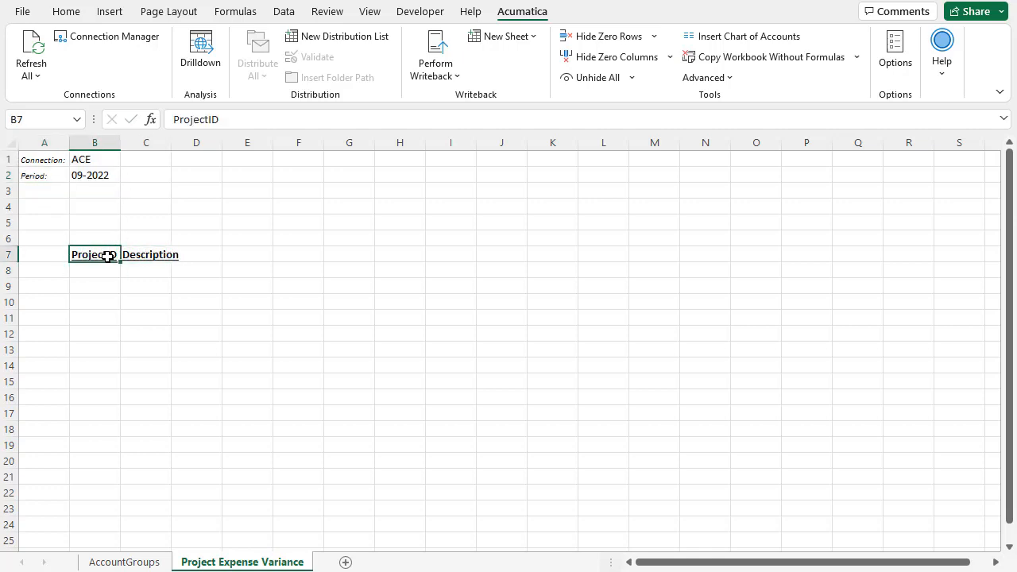
Paste the copied project IDs and descriptions starting at cell B8 and widen column C to fit the descriptions.
left_click(100, 269)
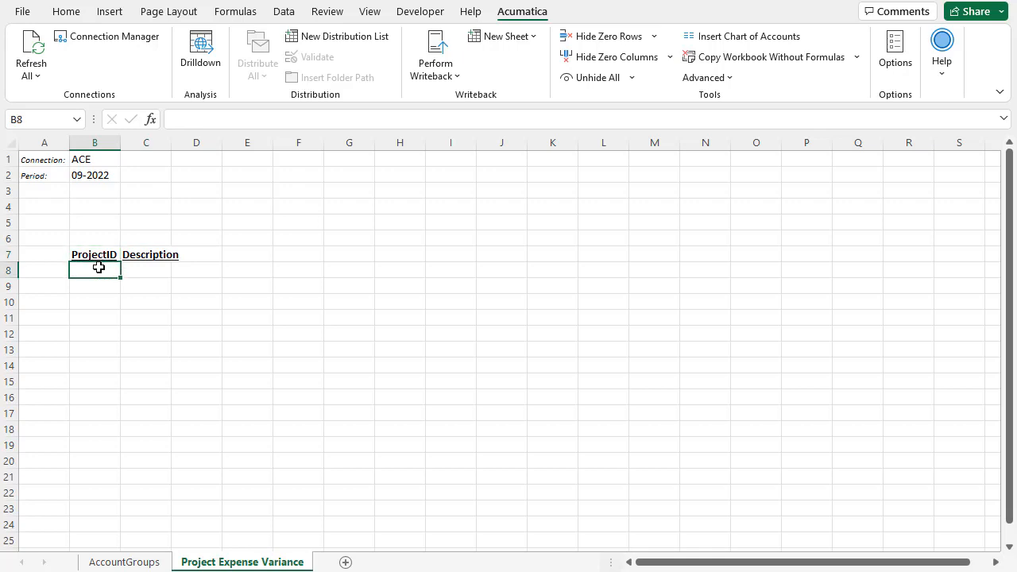
key("ctrl+v")
left_click(54, 268)
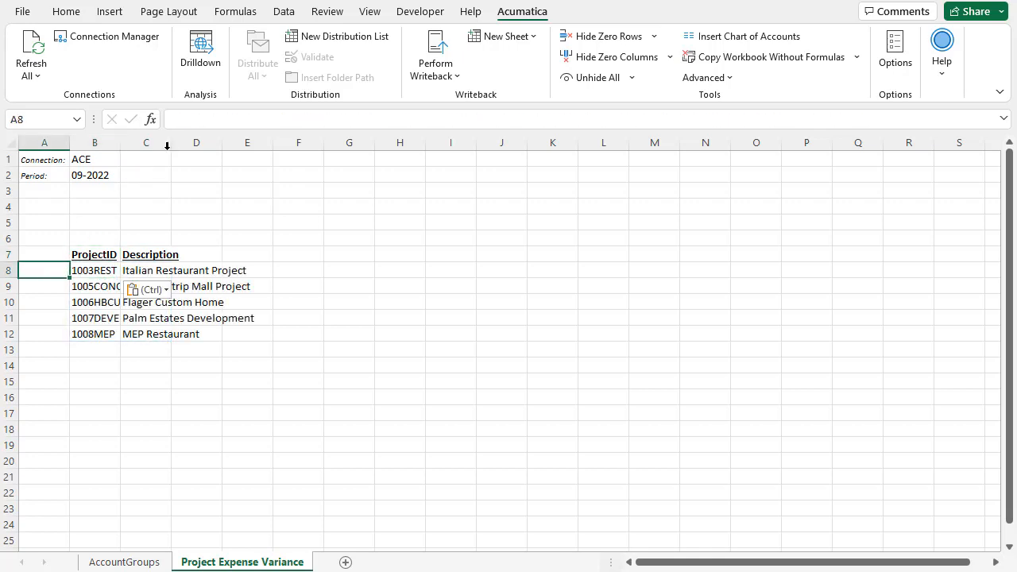
left_click_drag(171, 145, 260, 146)
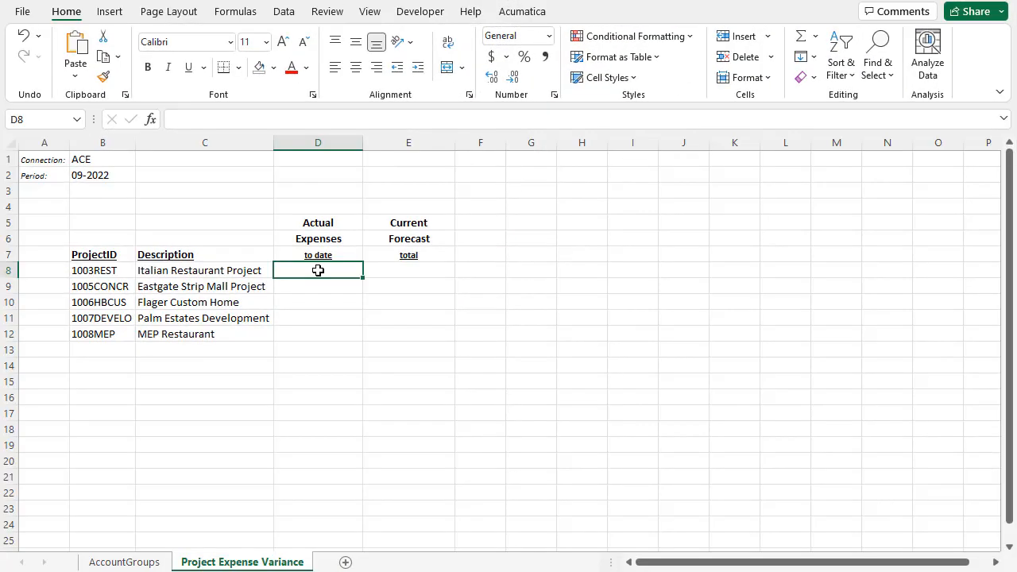
Enter the formula =ExpenseGroups in cells D3 and E3 above the Actual Expenses and Current Forecast headers.
left_click(326, 188)
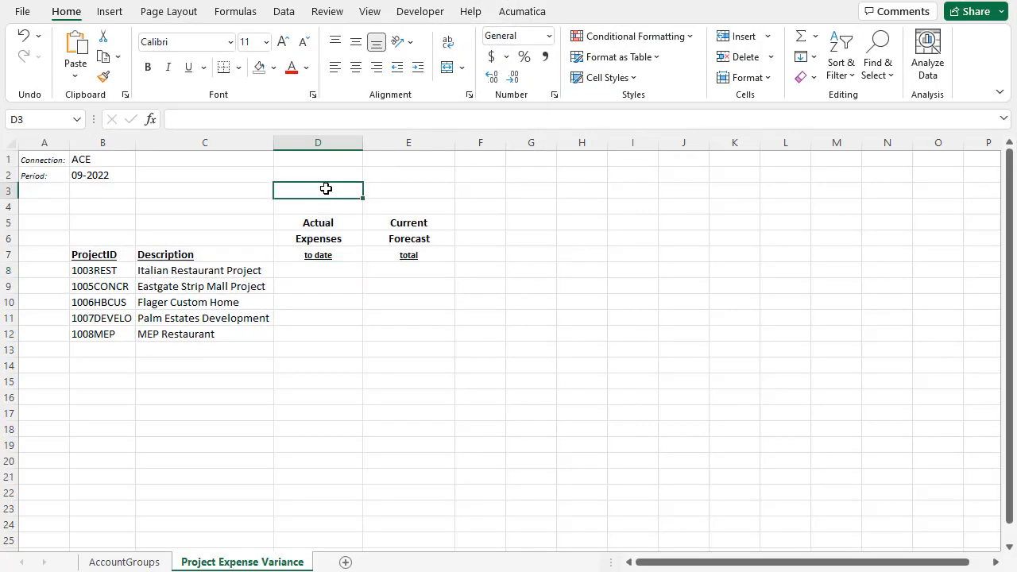
type("=expense")
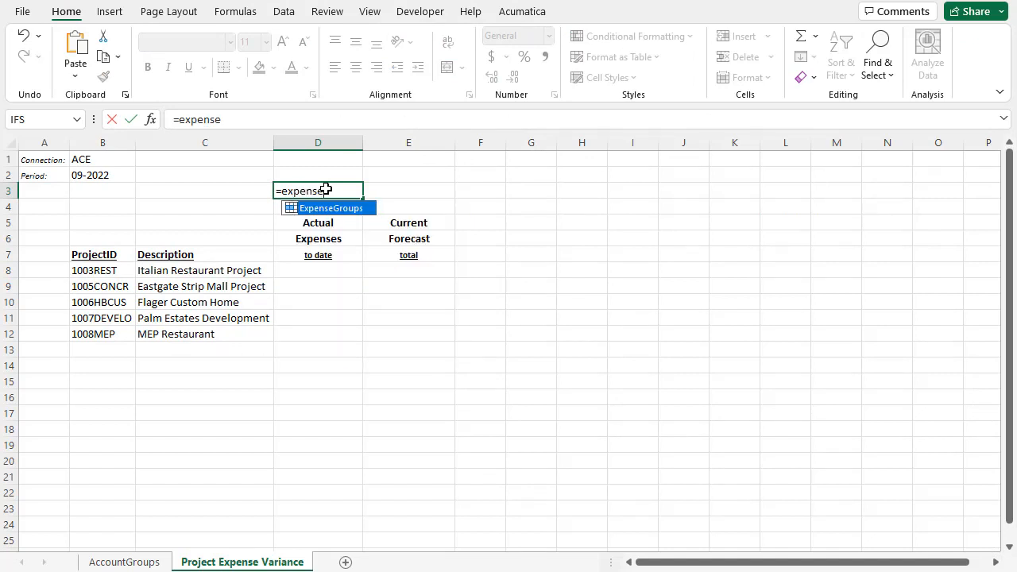
key("Tab")
key("Return")
left_click(389, 191)
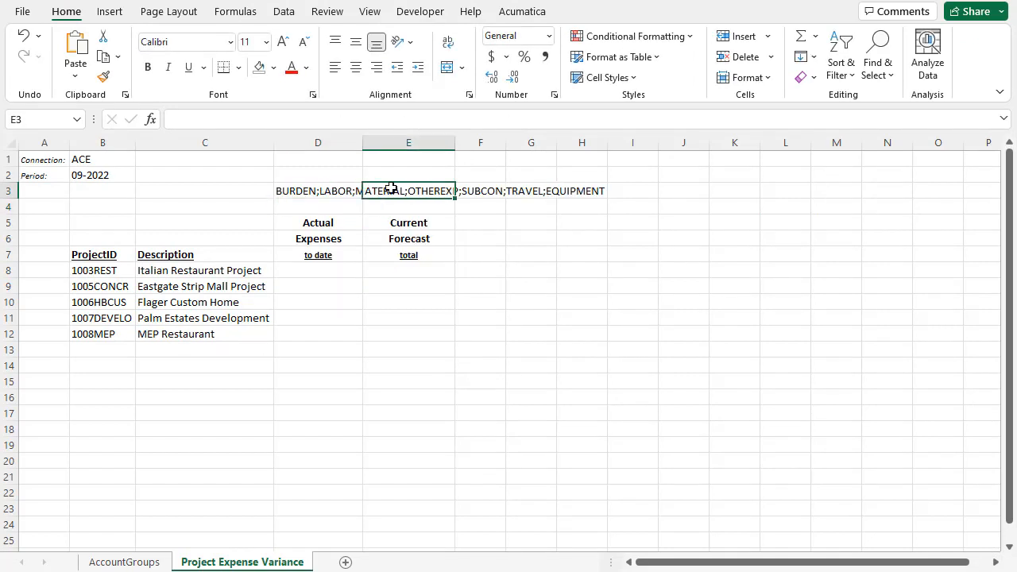
type("=expe")
key("Tab")
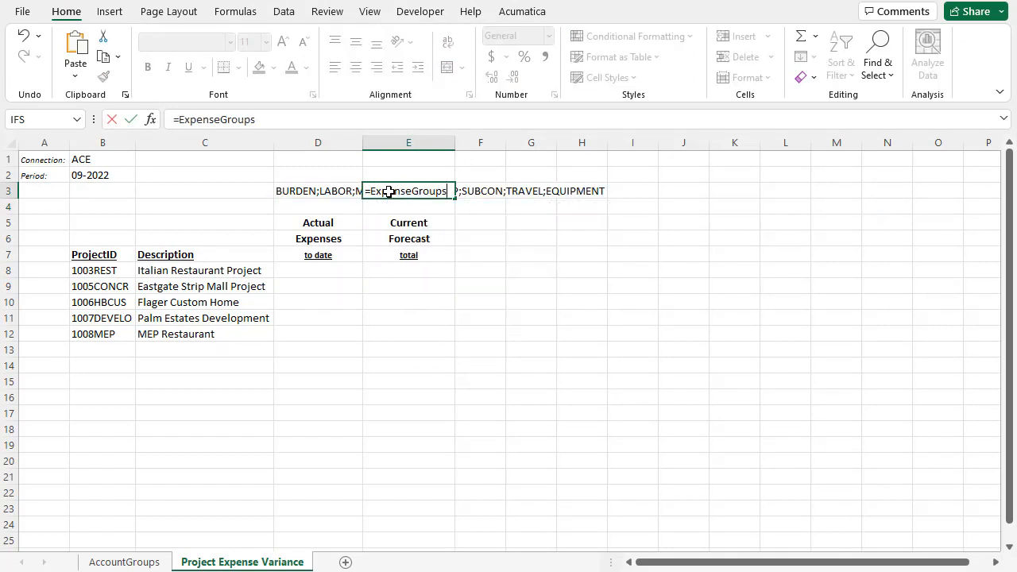
key("Return")
Turn on text wrapping for cells D3:E3 and hide row 3.
left_click_drag(389, 190, 337, 189)
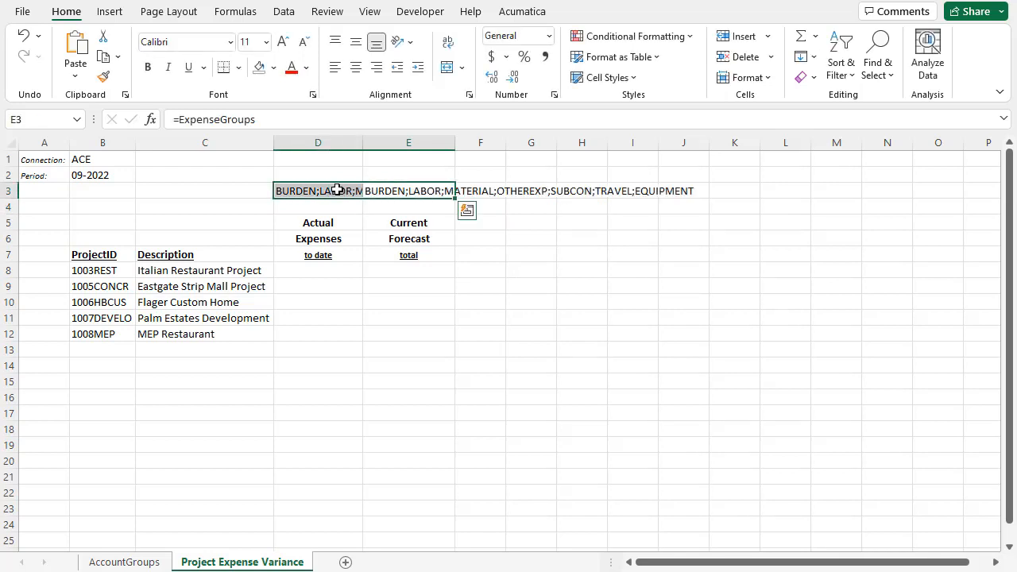
key("ctrl+1")
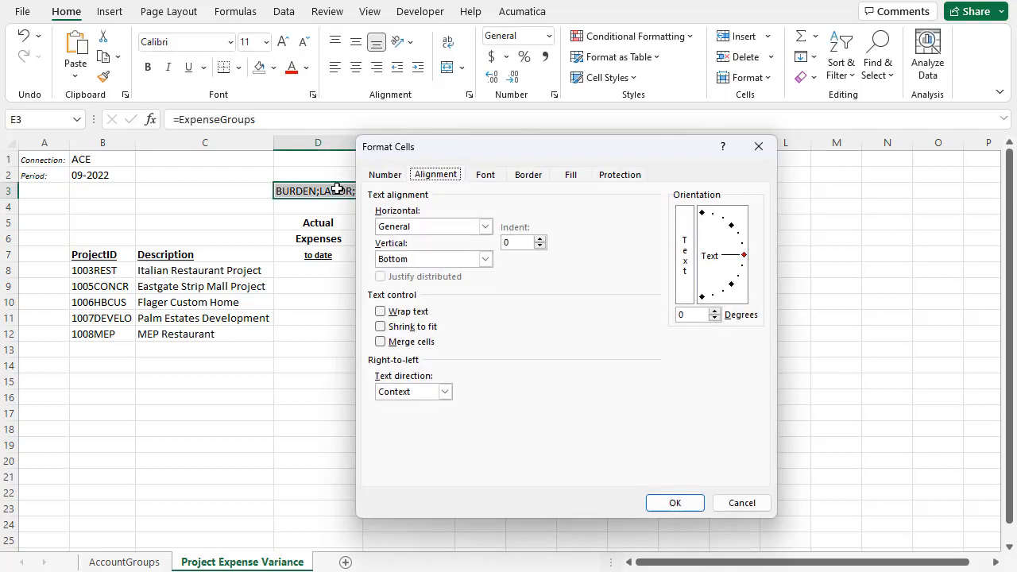
left_click(381, 312)
left_click(681, 505)
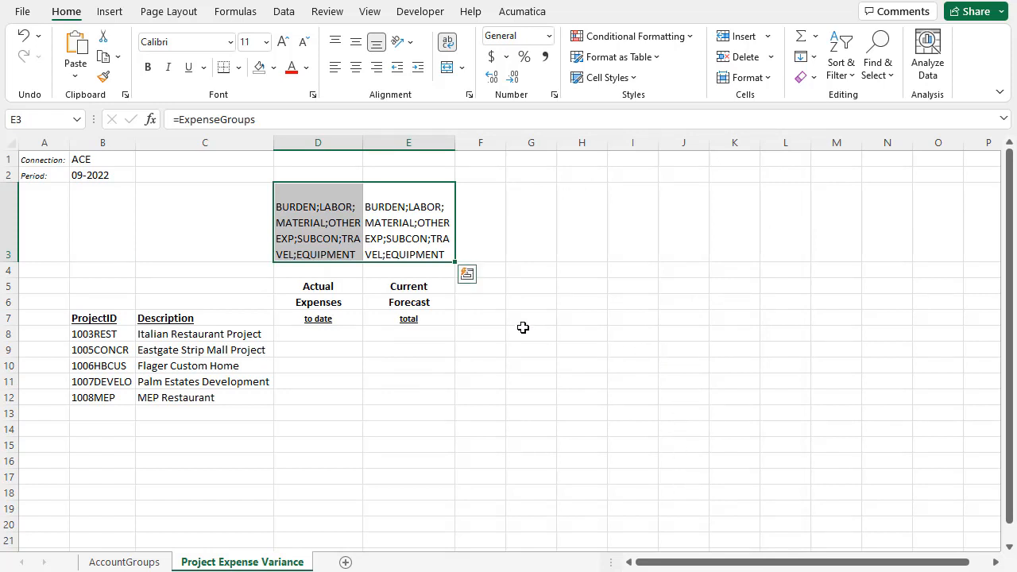
right_click(11, 229)
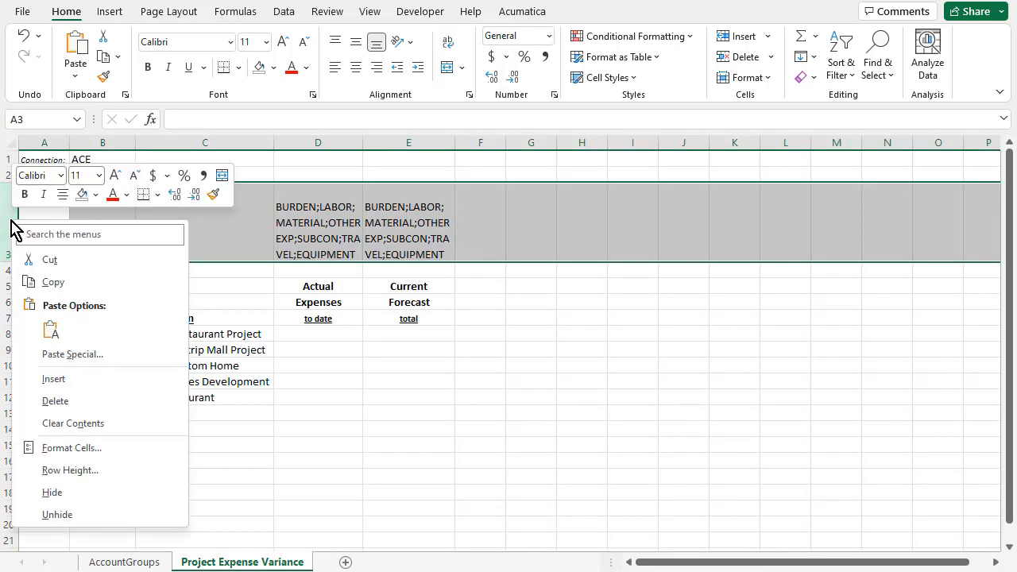
left_click(68, 493)
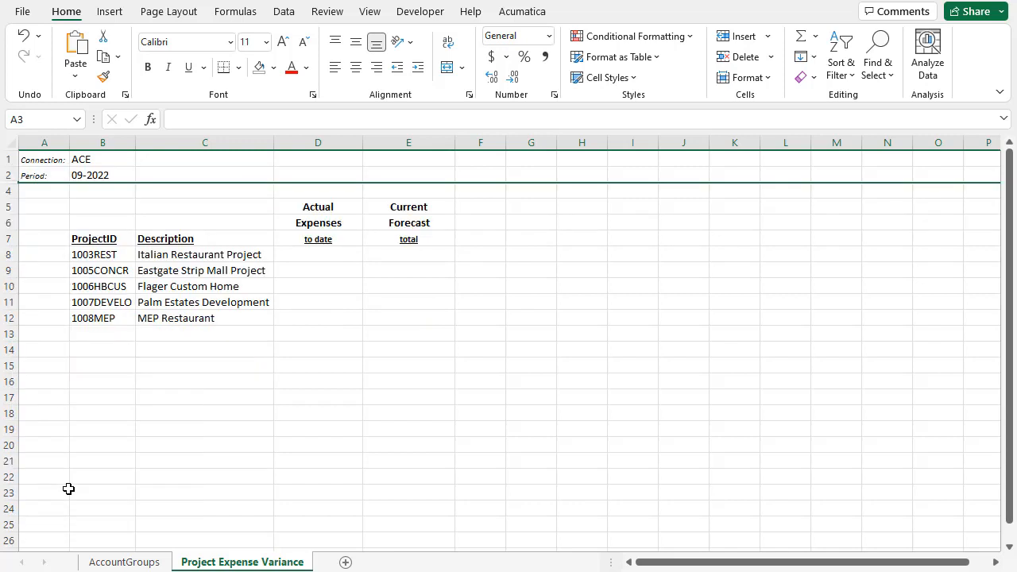
Insert the PROJECTENDINGAMOUNT function from the Acumatica Projects category into cell D8.
left_click(309, 253)
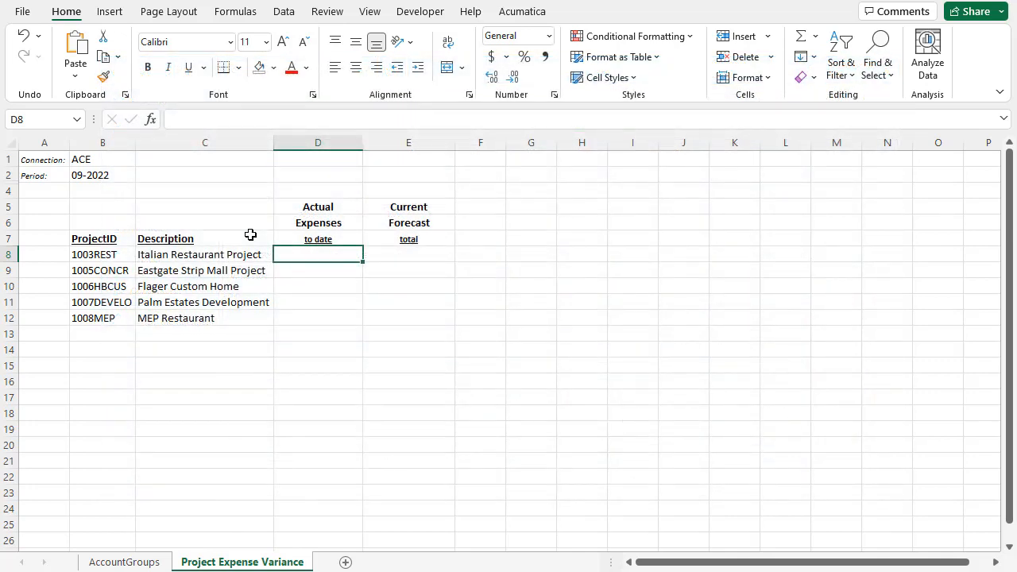
left_click(151, 120)
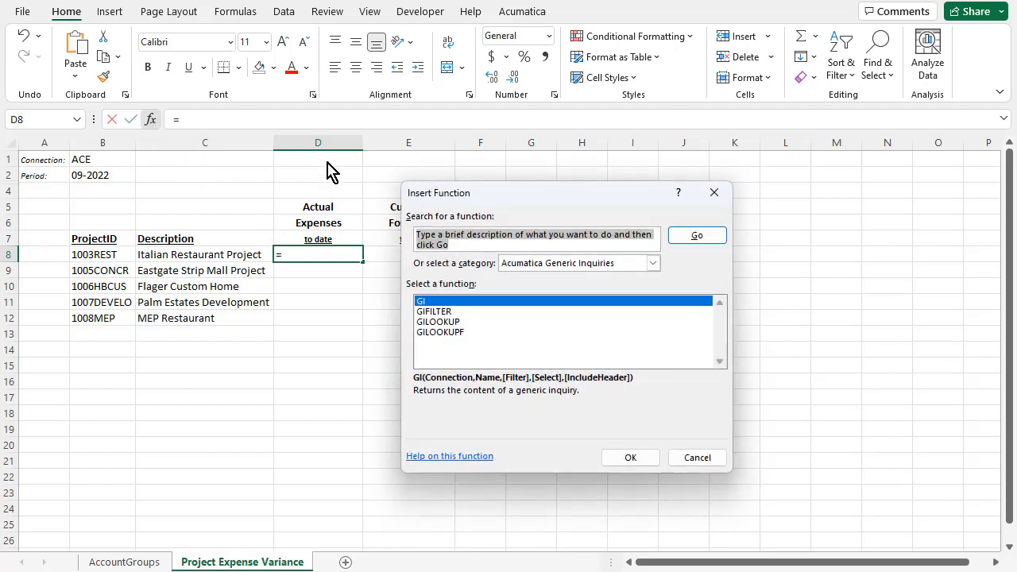
left_click(658, 267)
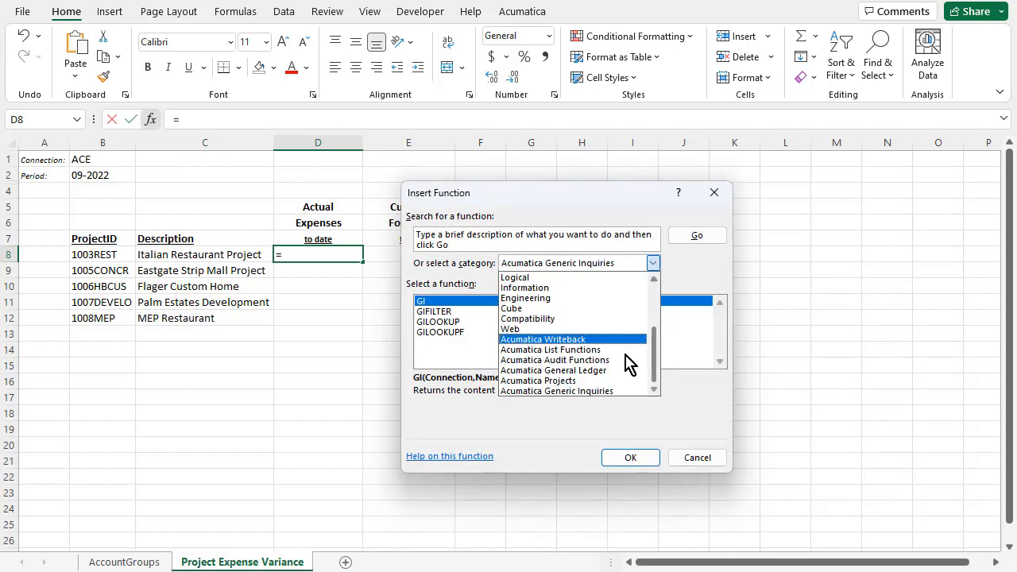
left_click(592, 382)
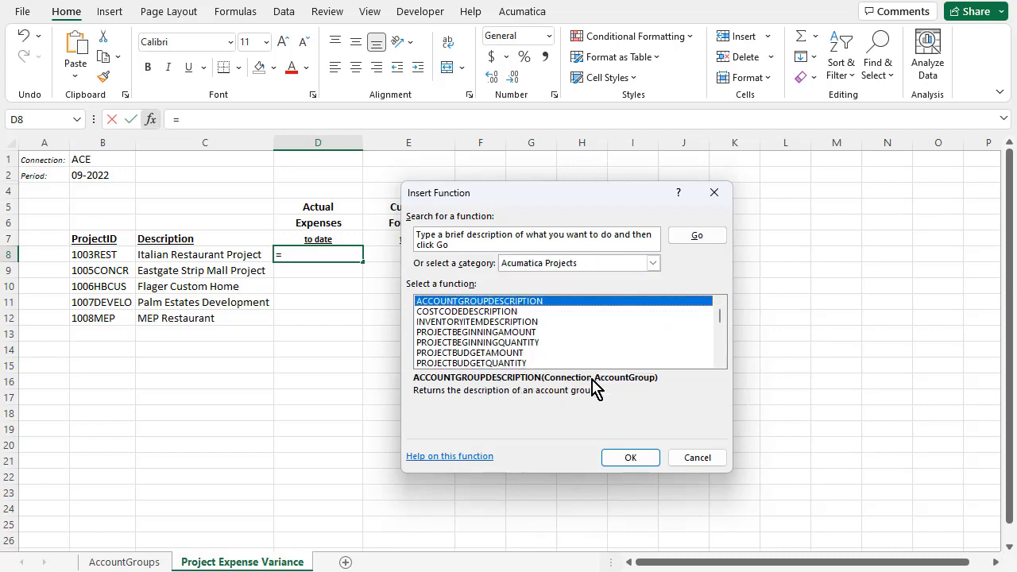
left_click(719, 358)
left_click(719, 358)
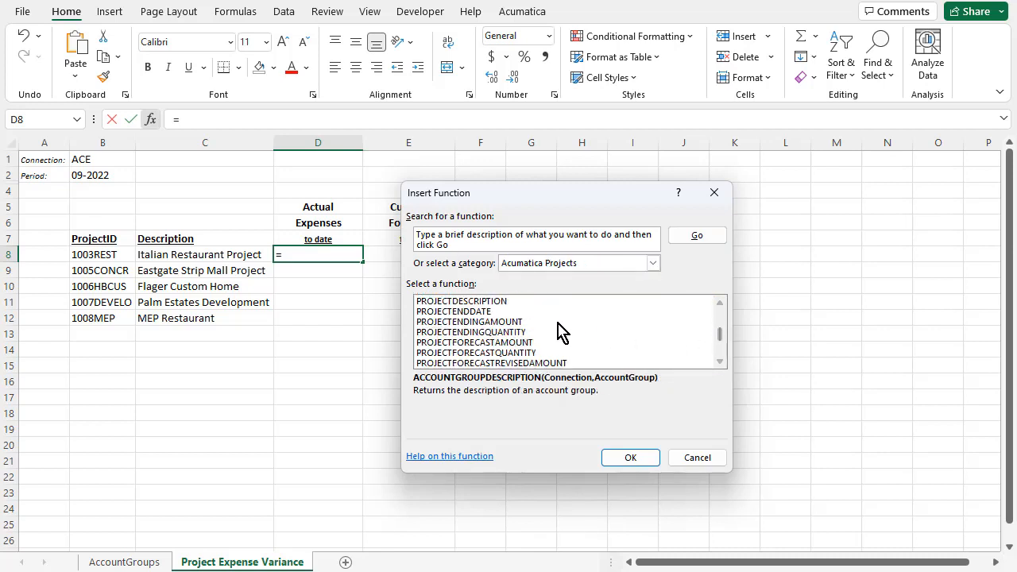
left_click(520, 322)
left_click(635, 458)
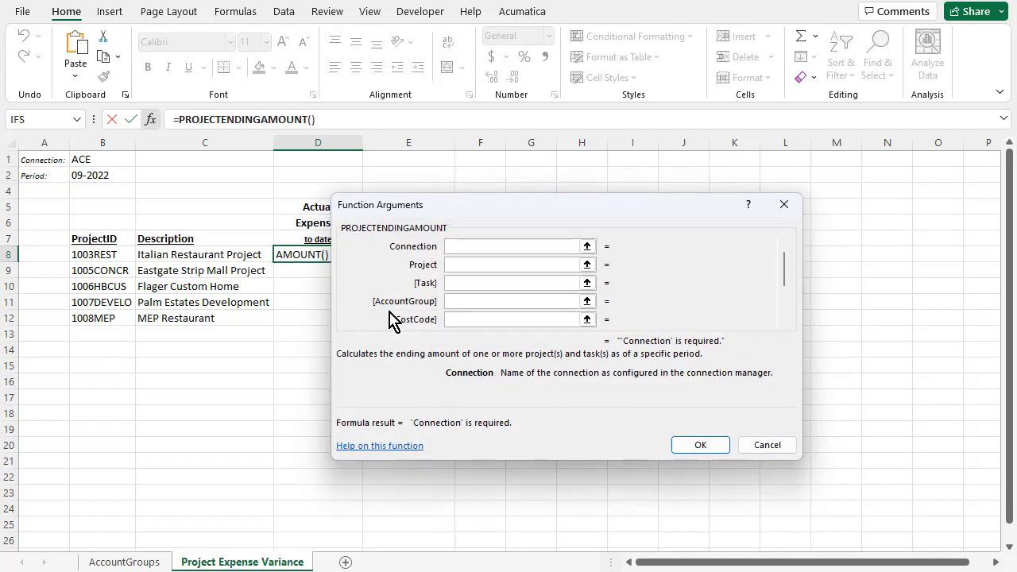
Set the function's Connection argument to B1 and its Project argument to index(B8#,,1).
left_click(98, 160)
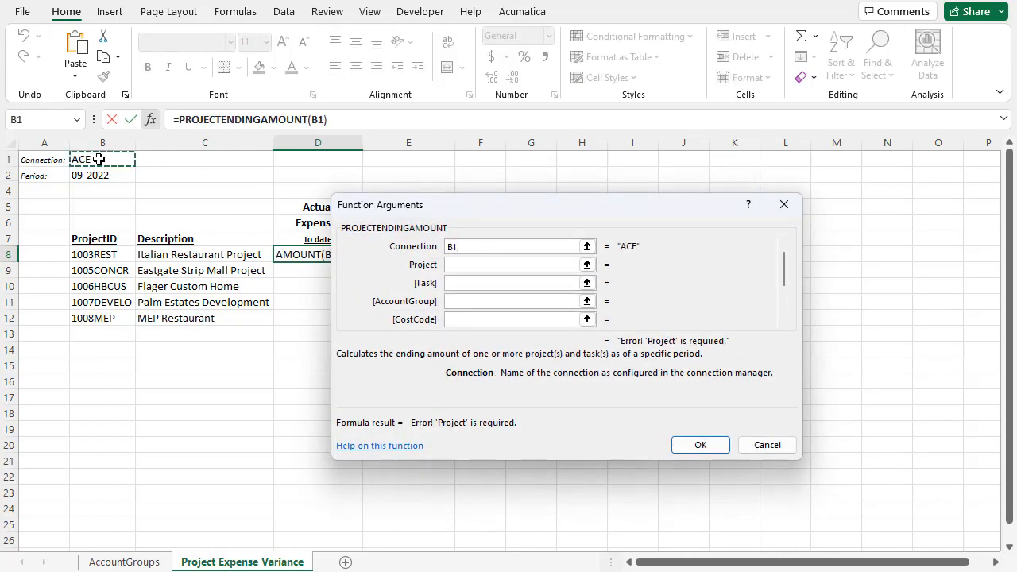
key("Tab")
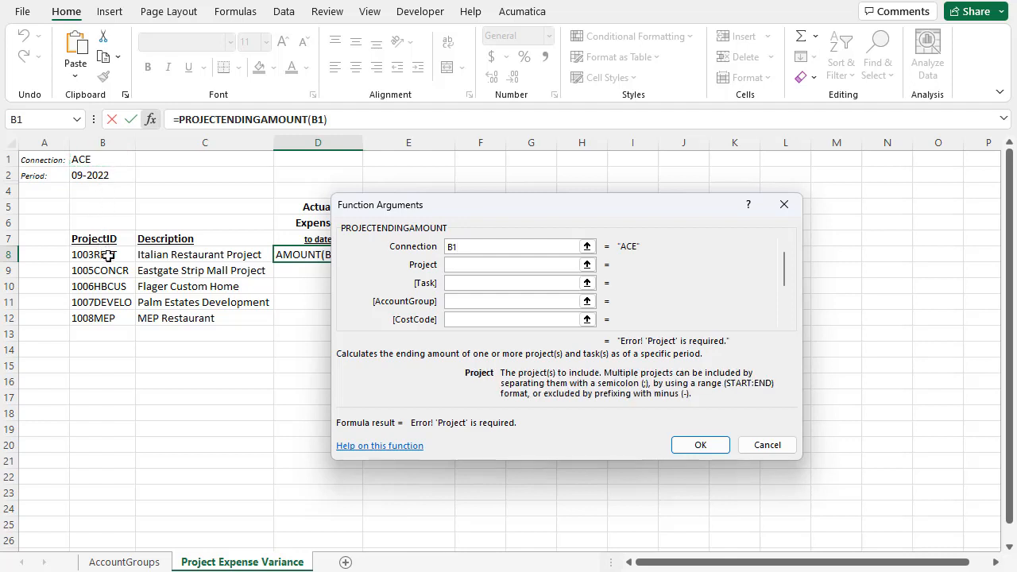
type("index")
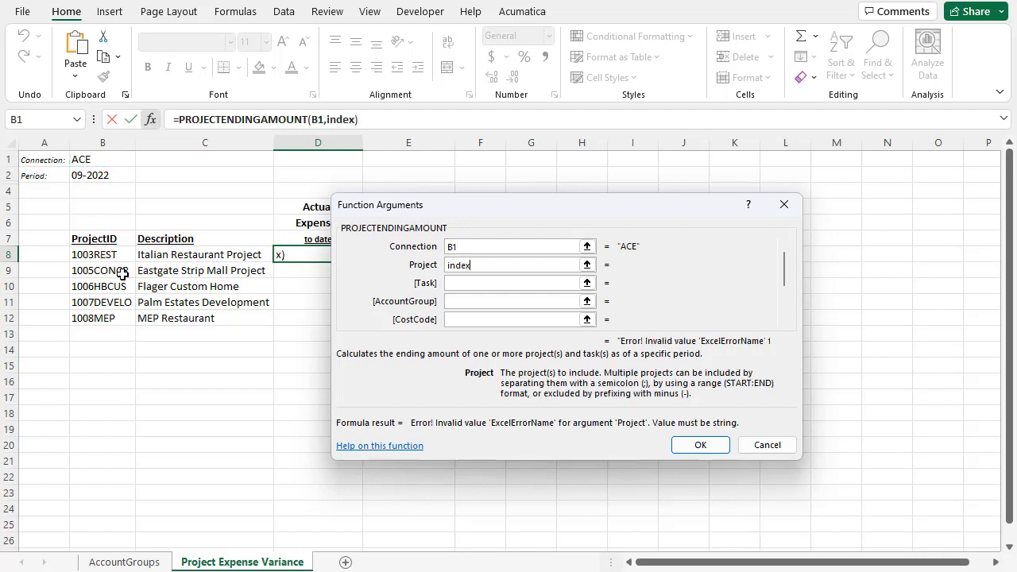
type("(B8")
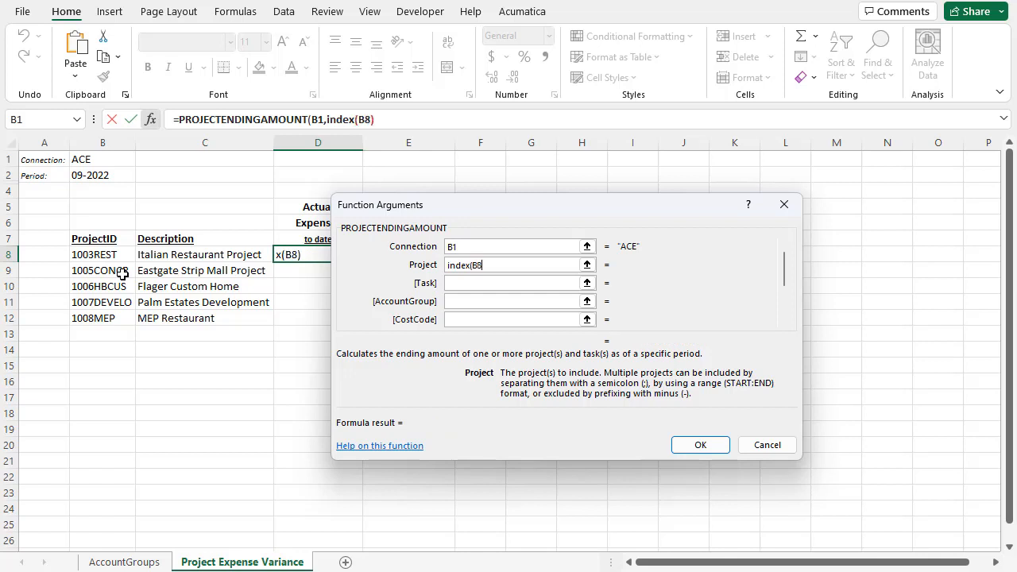
type("#,,1)")
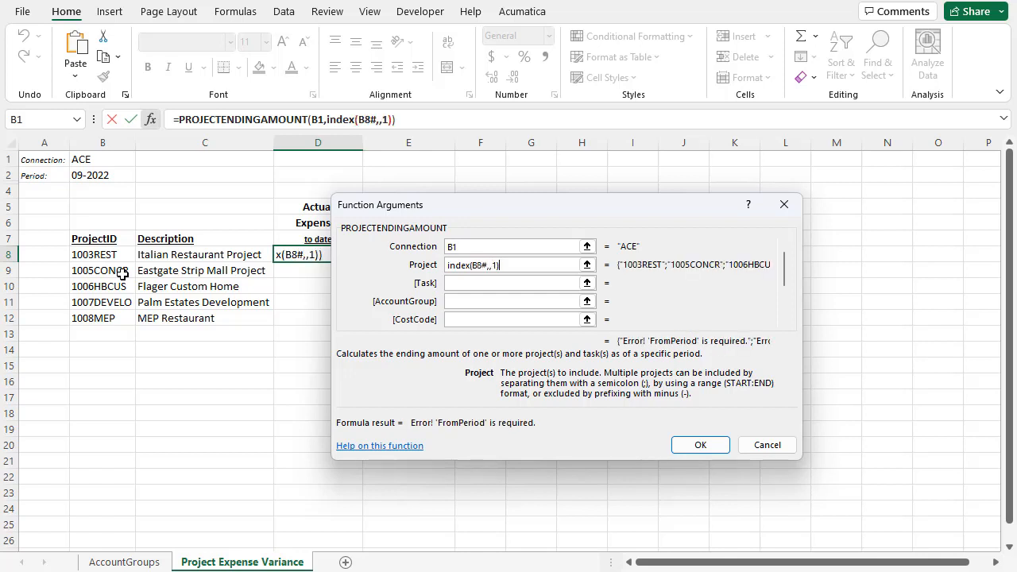
Set AccountGroup to D$3 and AsOfPeriod to B2, and complete the actual expenses formula.
key("Tab")
key("Tab")
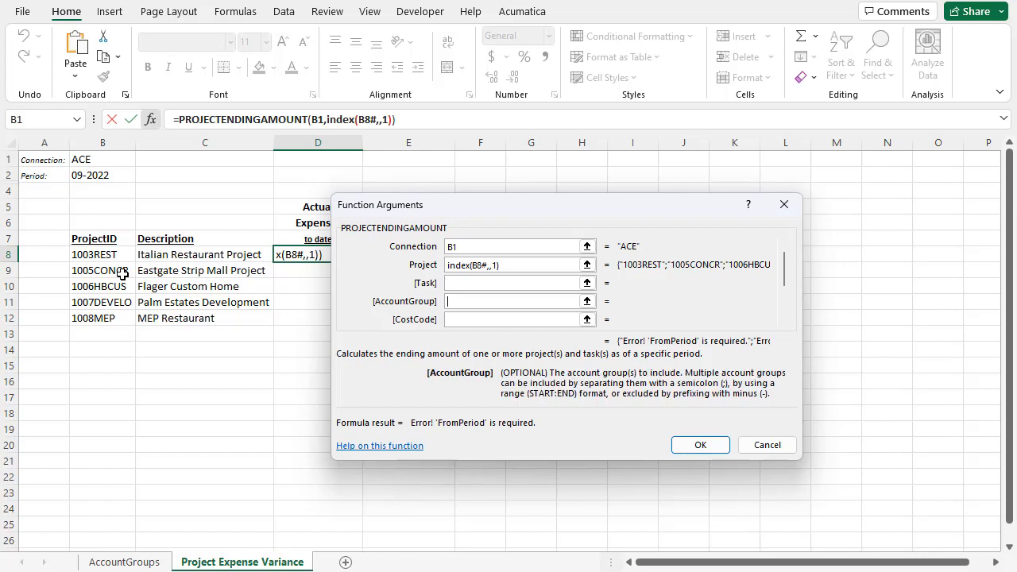
type("D$3")
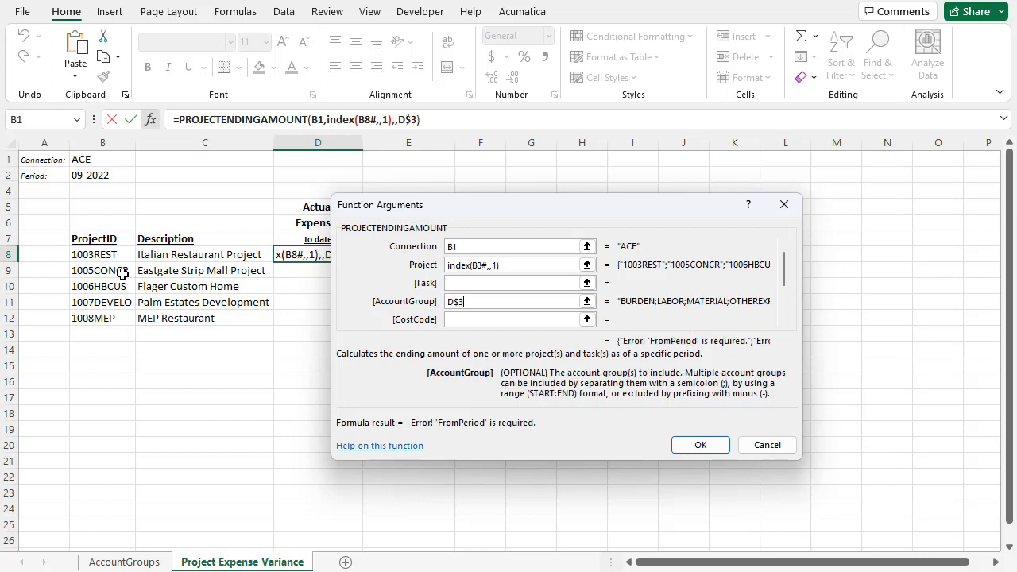
left_click(784, 320)
left_click(786, 322)
left_click(787, 321)
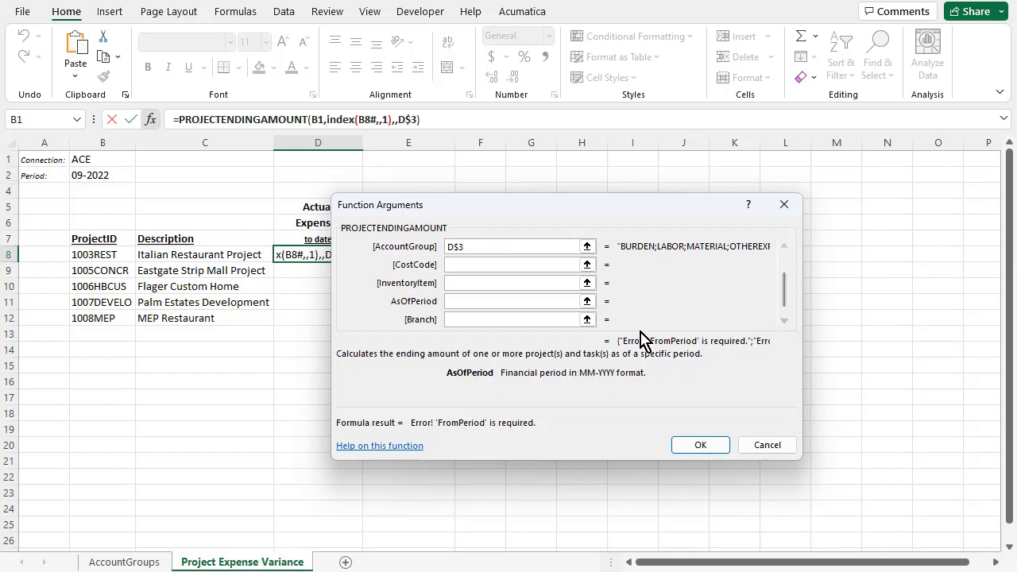
left_click(93, 174)
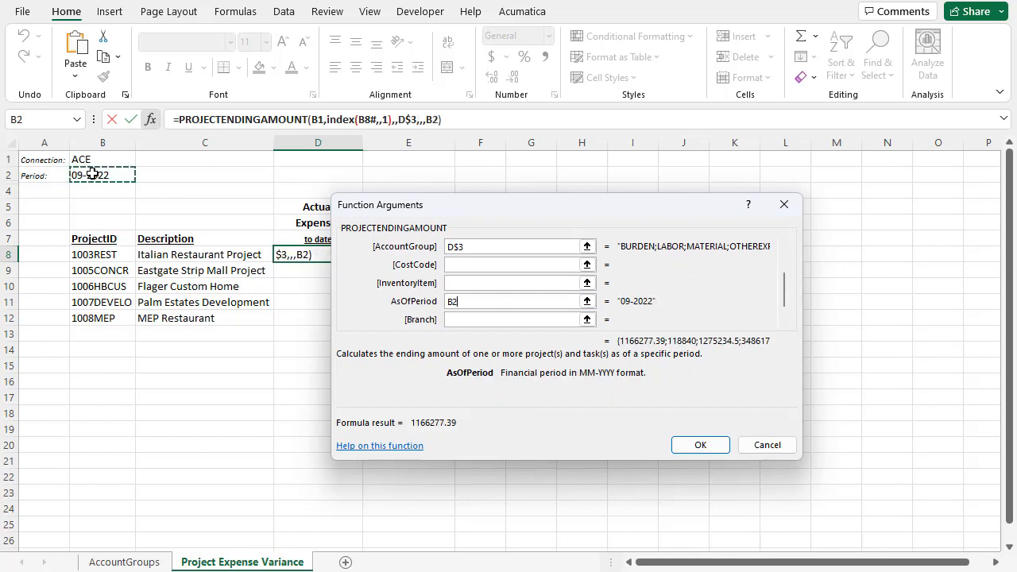
left_click(701, 446)
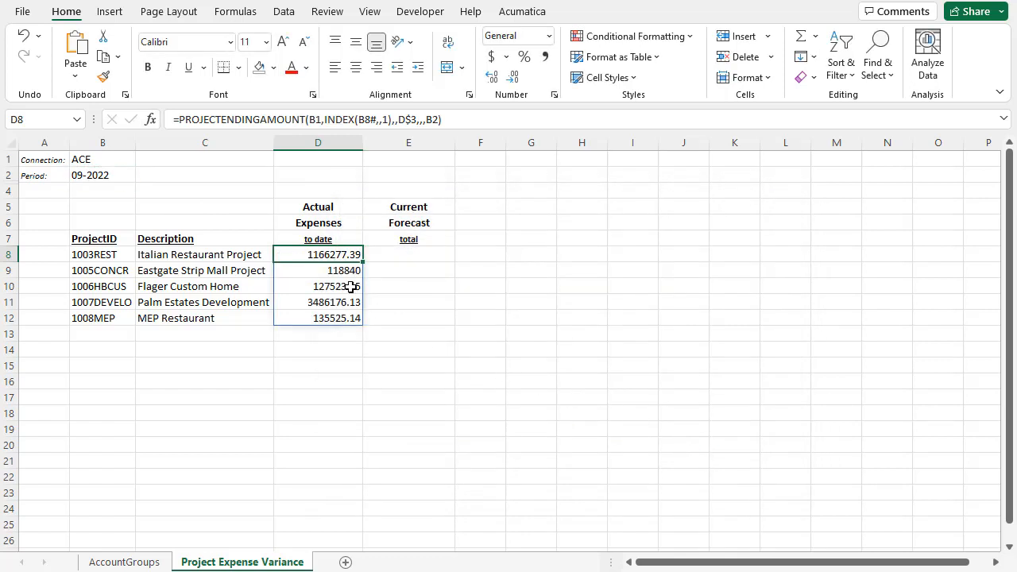
Format the actual expenses in D8:D12 with thousands separators and no decimals, and narrow column D slightly.
left_click_drag(330, 255, 325, 315)
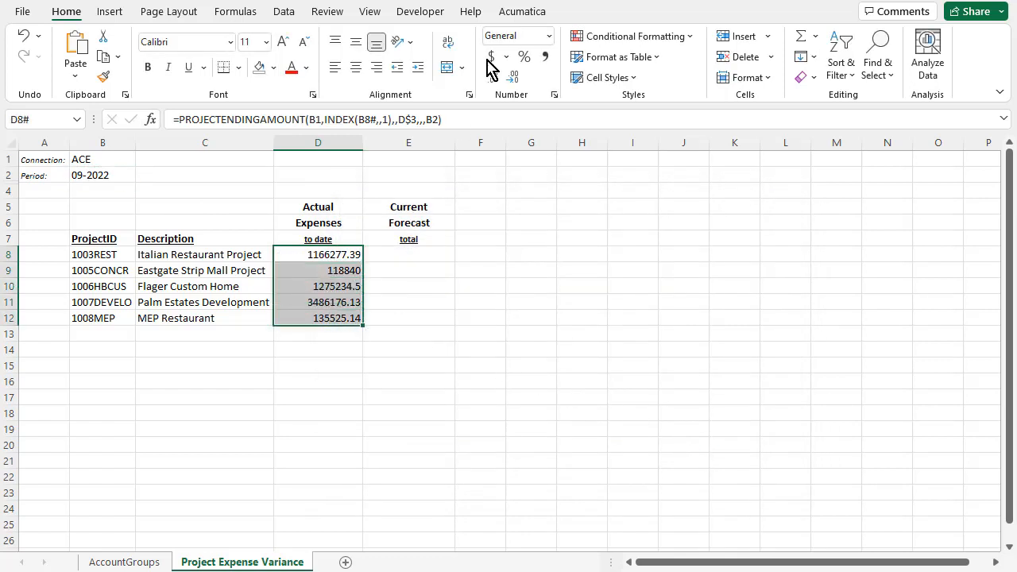
left_click(546, 59)
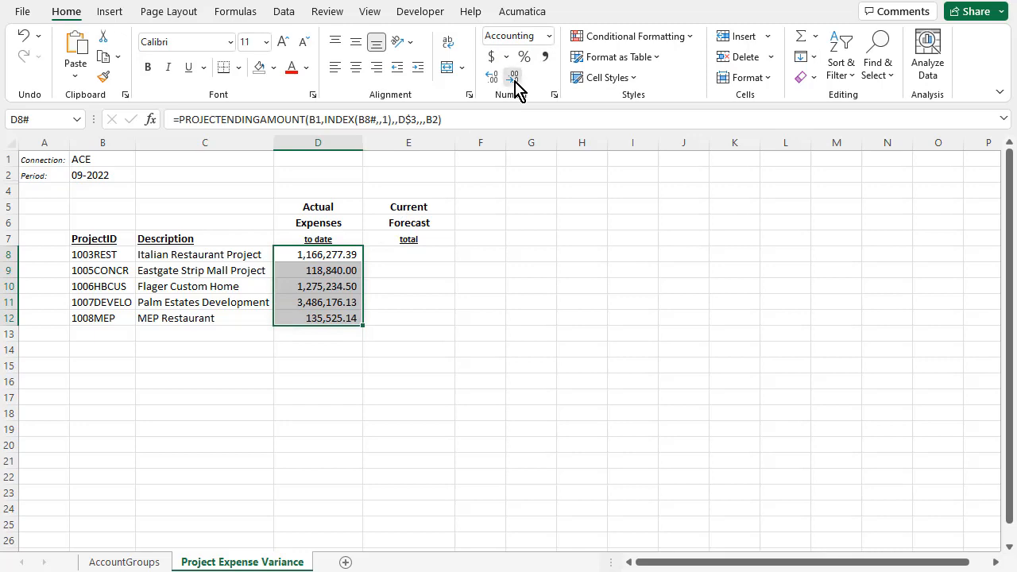
left_click(513, 77)
left_click(512, 77)
left_click_drag(367, 143, 363, 143)
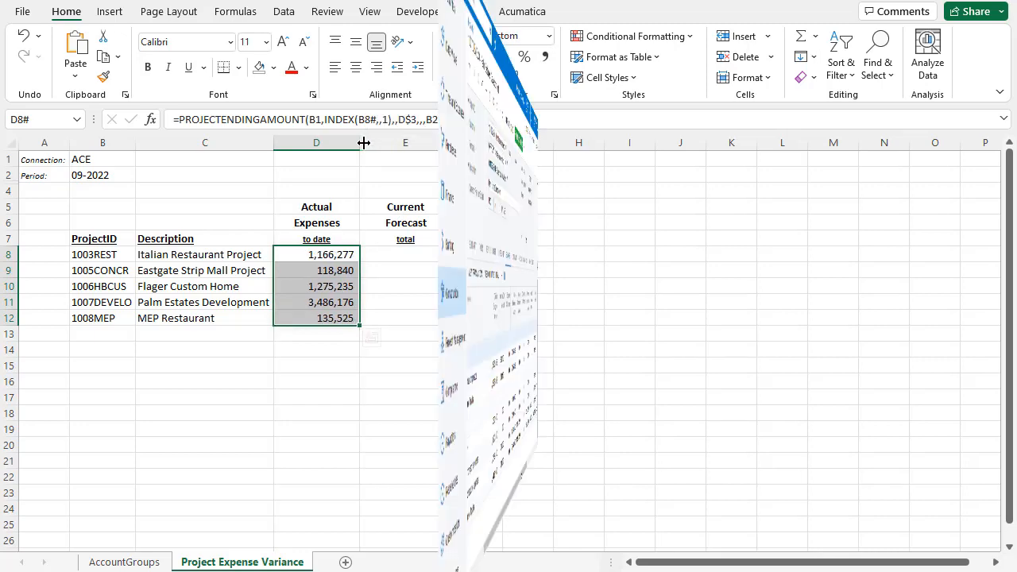
Insert the PROJECTREVISEDBUDGETAMOUNT function from the Acumatica Projects category into cell E8.
key("Right")
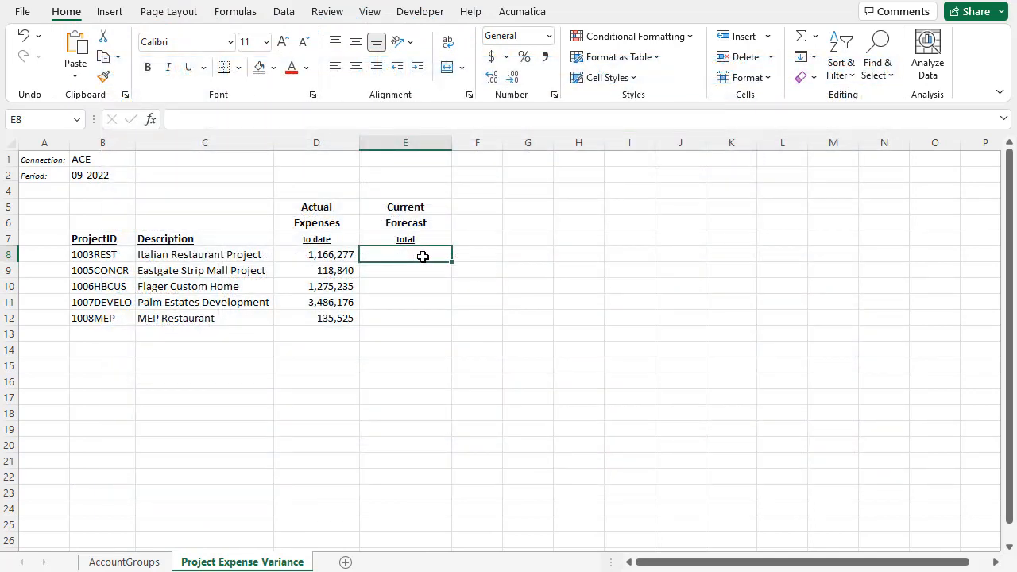
left_click(152, 120)
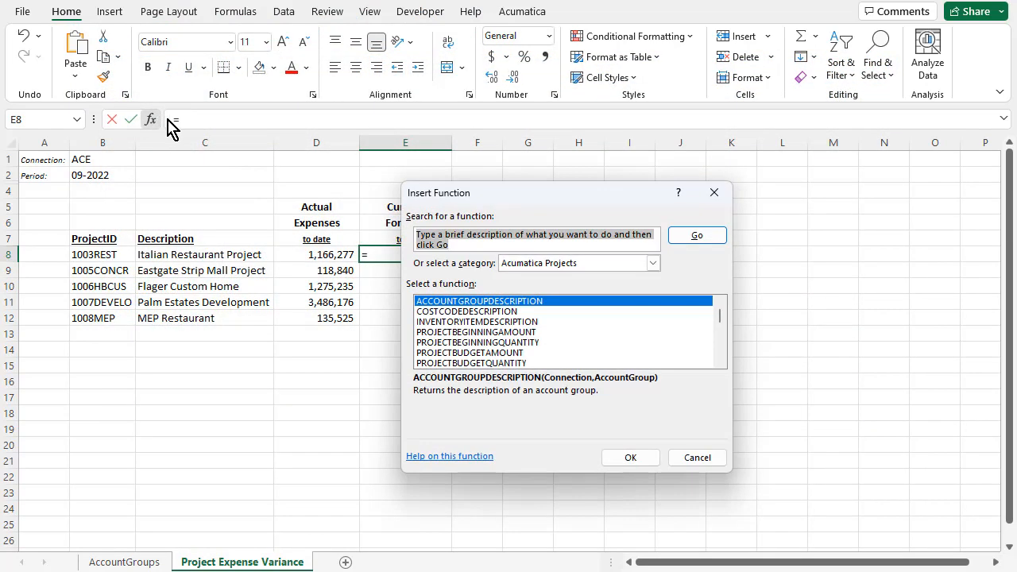
left_click(719, 354)
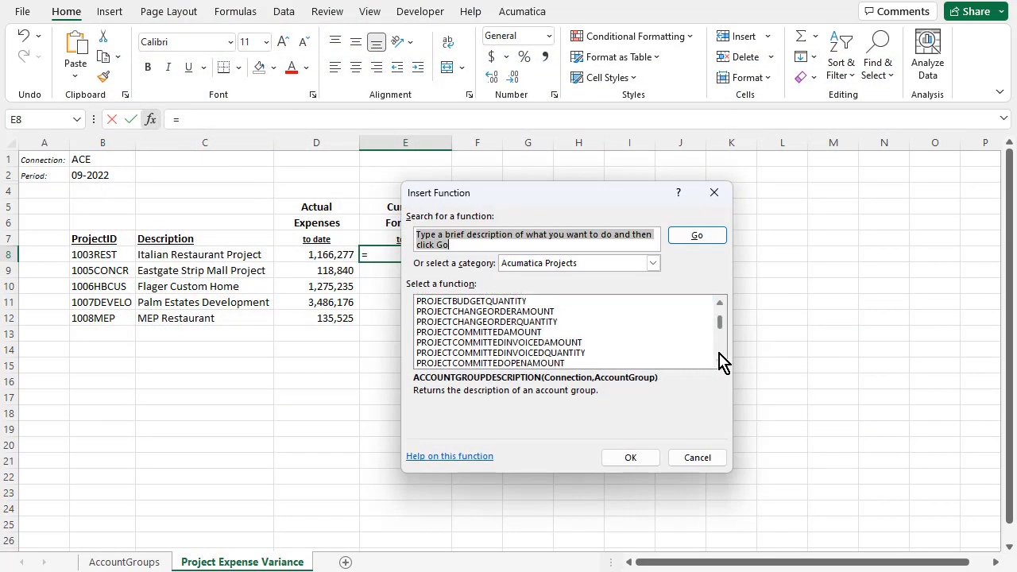
left_click(719, 357)
left_click(719, 359)
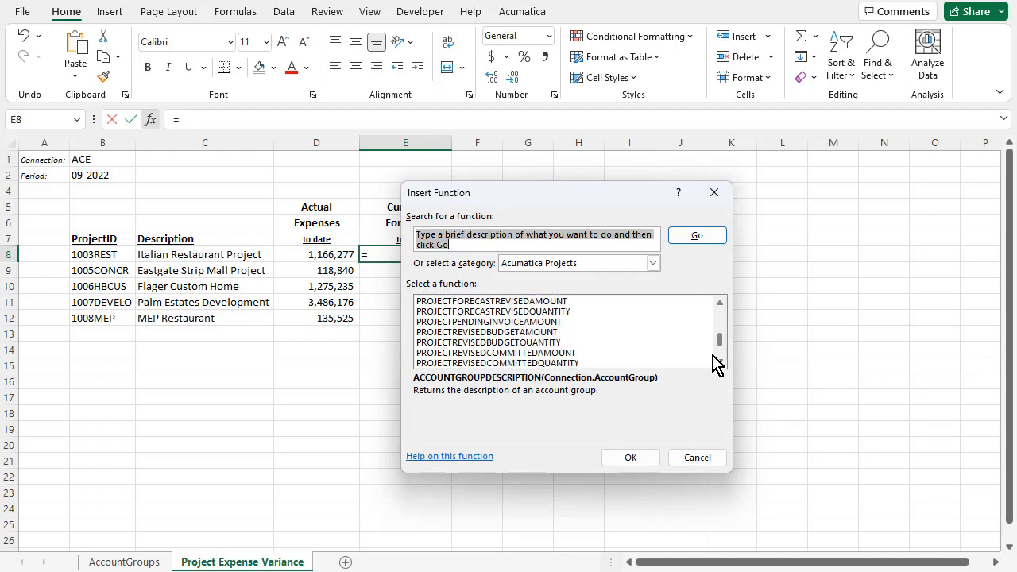
left_click(527, 332)
left_click(629, 459)
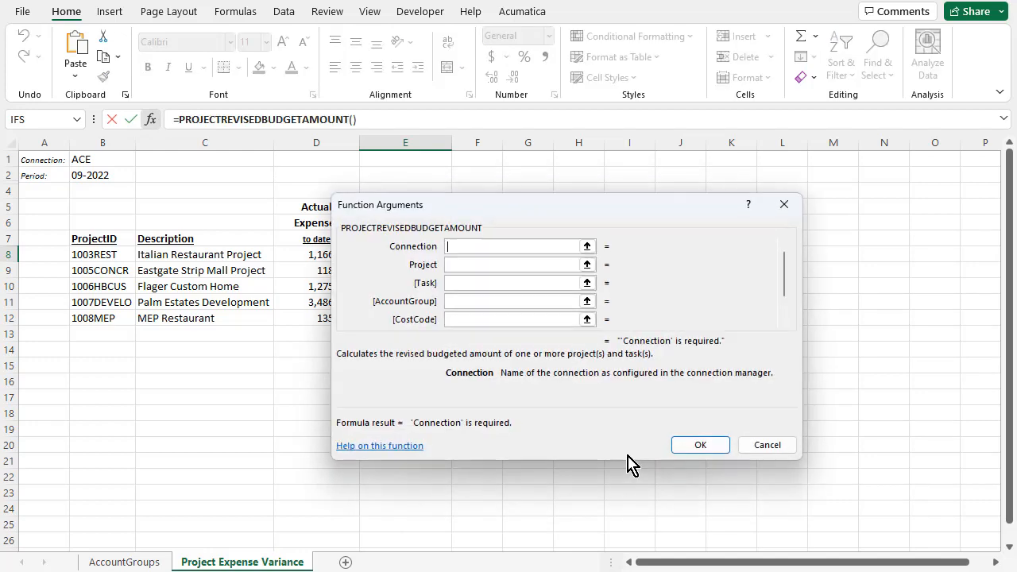
Complete the forecast formula with Connection B1, Project INDEX(B8#,,1) and AccountGroup E$3.
left_click(94, 160)
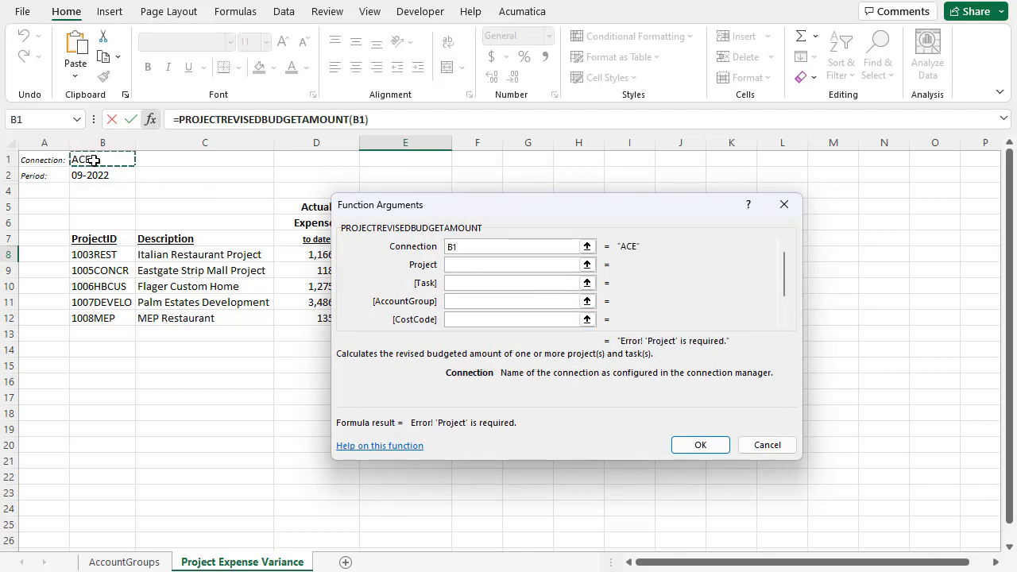
key("Tab")
type("index")
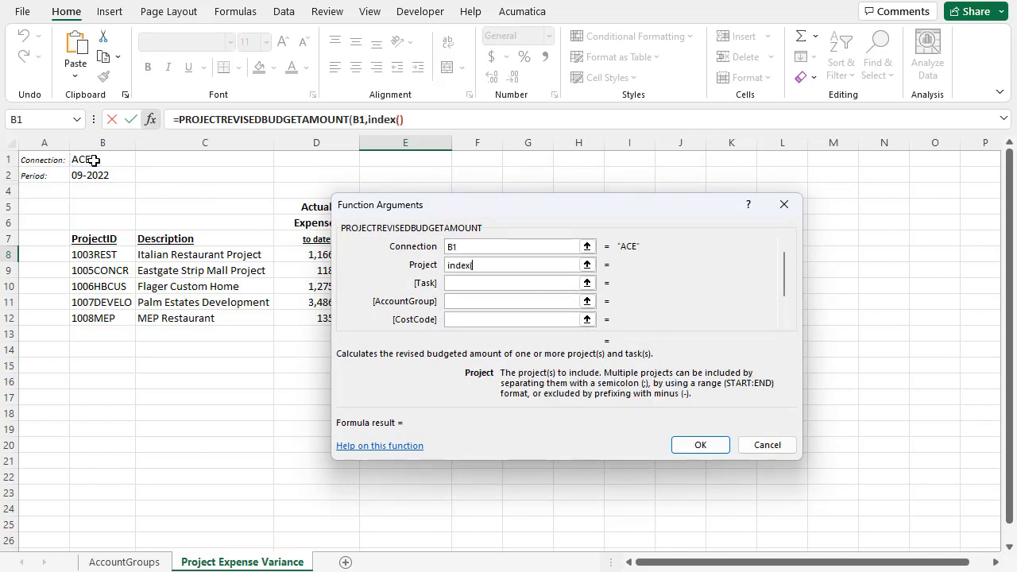
type("(B8#,,1)")
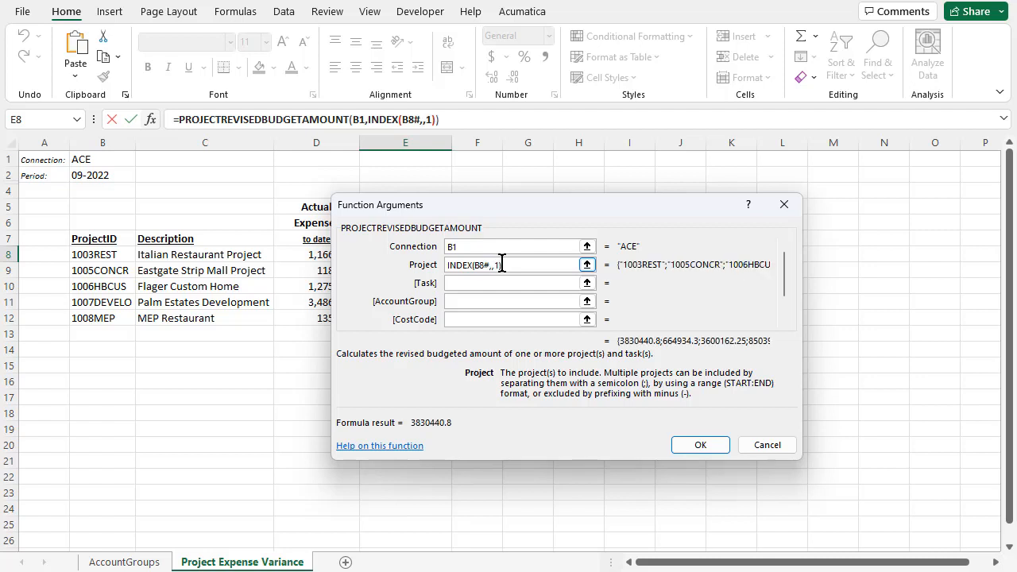
key("Tab")
key("Tab")
type("E$3")
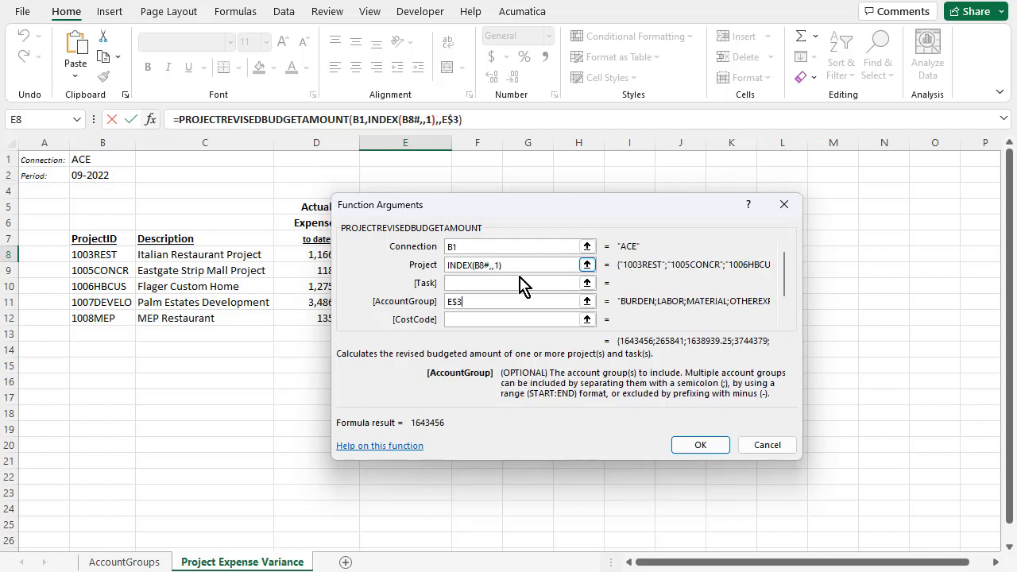
left_click(701, 446)
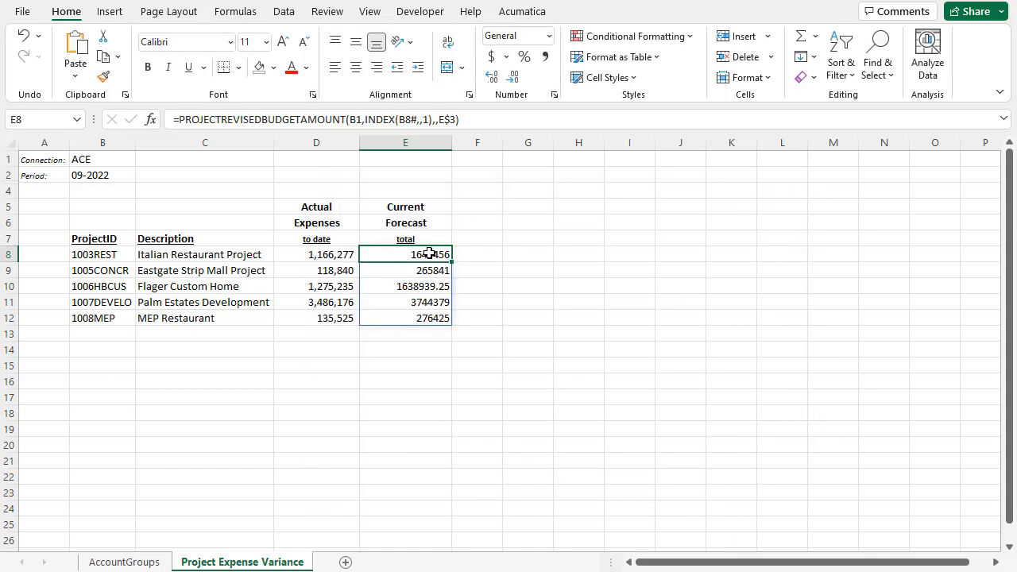
Format the current forecast amounts in E8:E12 with thousands separators and no decimals.
left_click_drag(429, 254, 427, 316)
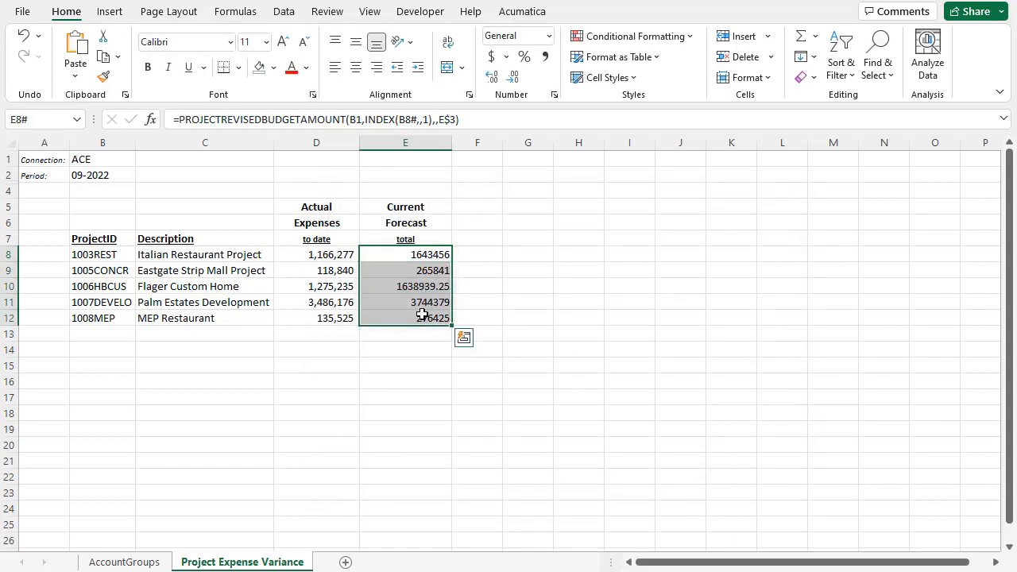
left_click(547, 57)
left_click(512, 77)
left_click(513, 78)
Narrow column F into a spacer and enter the headers Variance in G6 and H6 and % in H7.
mouse_move(452, 143)
left_mouse_down()
mouse_move(500, 146)
mouse_move(465, 150)
left_mouse_up()
left_click(484, 206)
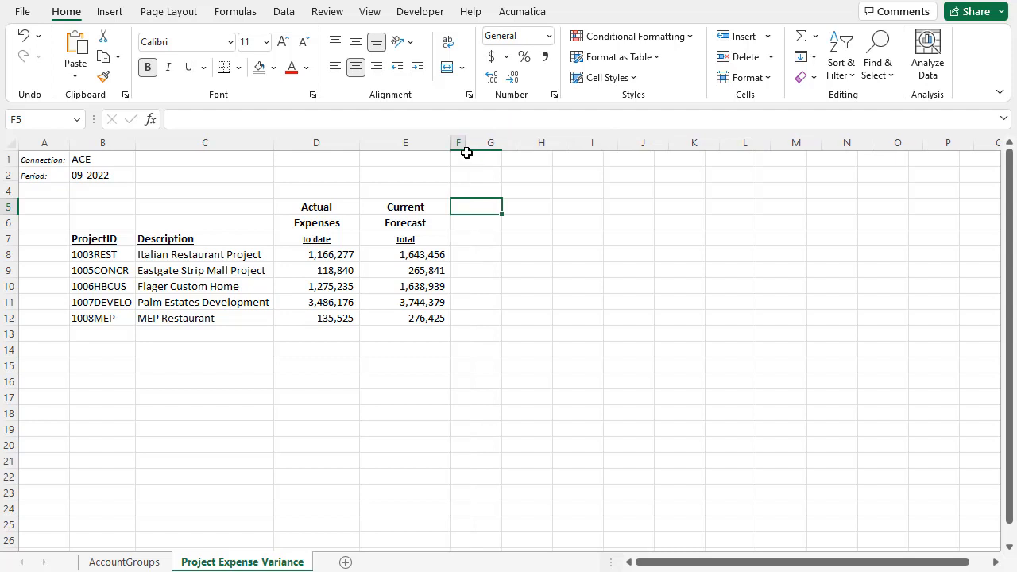
left_click(484, 222)
type("Variance")
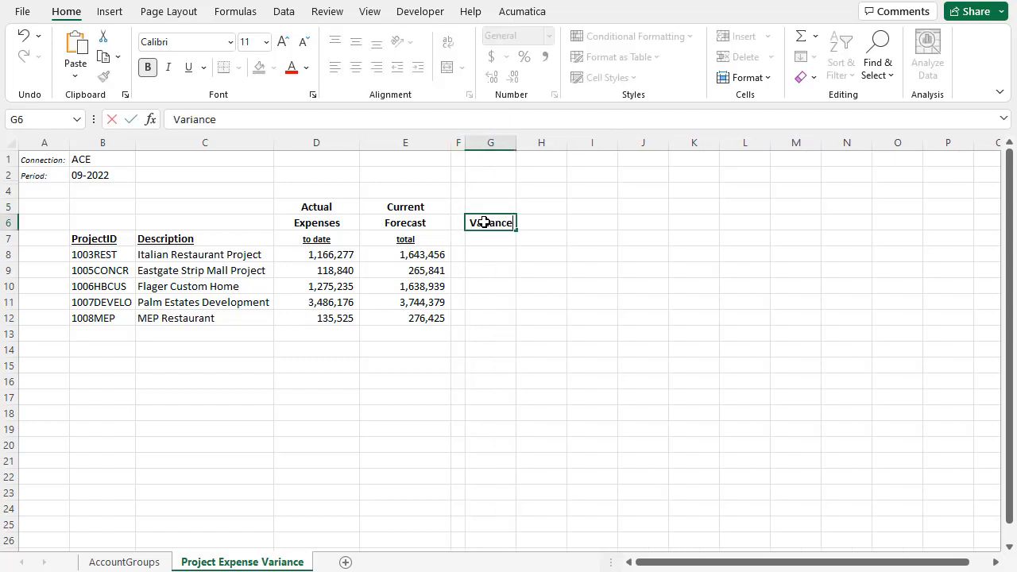
key("Tab")
type("Variance")
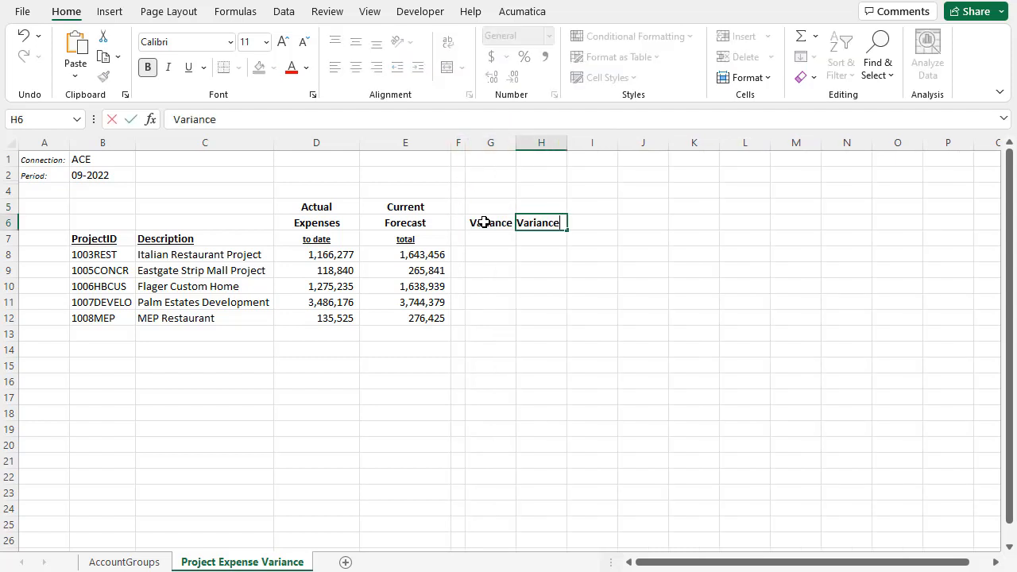
key("Return")
key("Tab")
type("%")
key("Return")
Enter the variance formula =D8#-E8# in cell G8 to subtract the current forecast from actual expenses for all projects.
type("=")
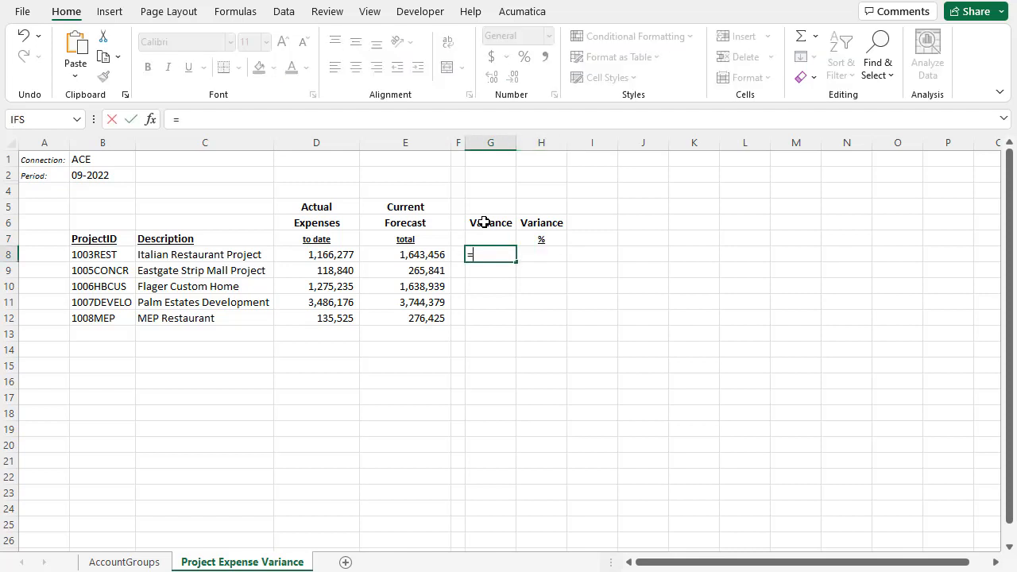
type("D8")
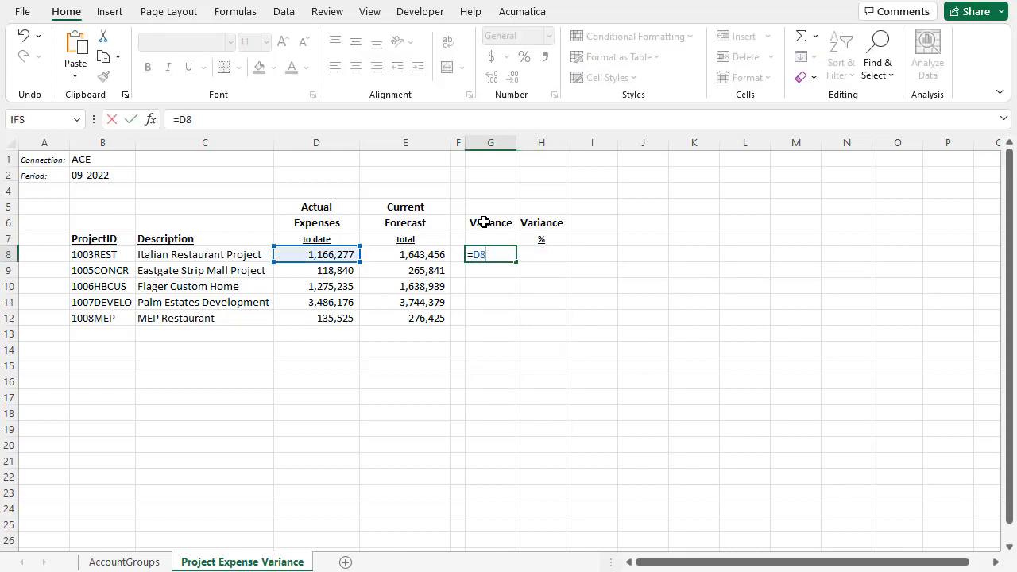
type("#-E")
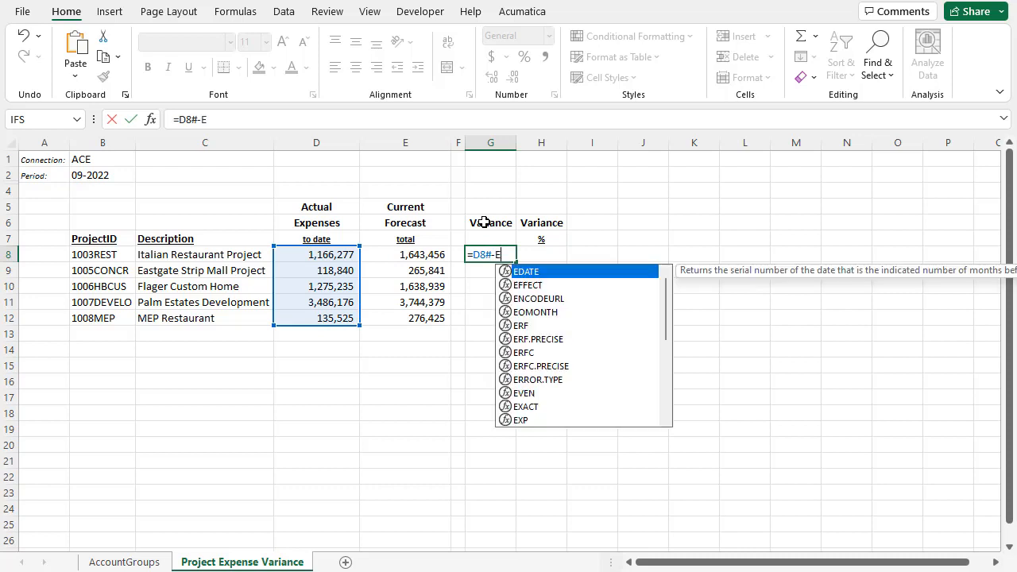
type("8#")
key("Return")
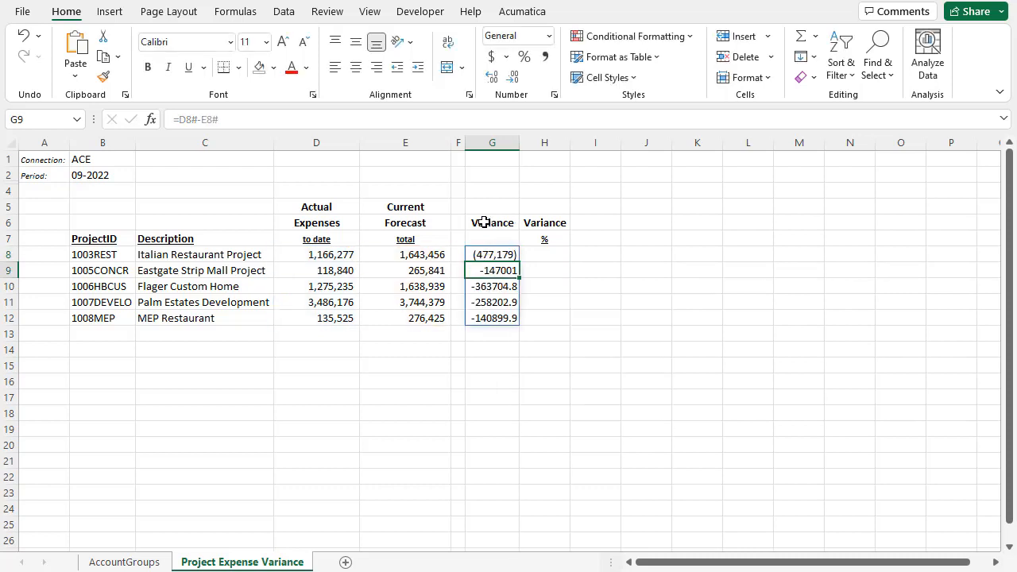
Format the variance amounts in G8:G12 with thousands separators and no decimals.
left_click_drag(493, 257, 485, 319)
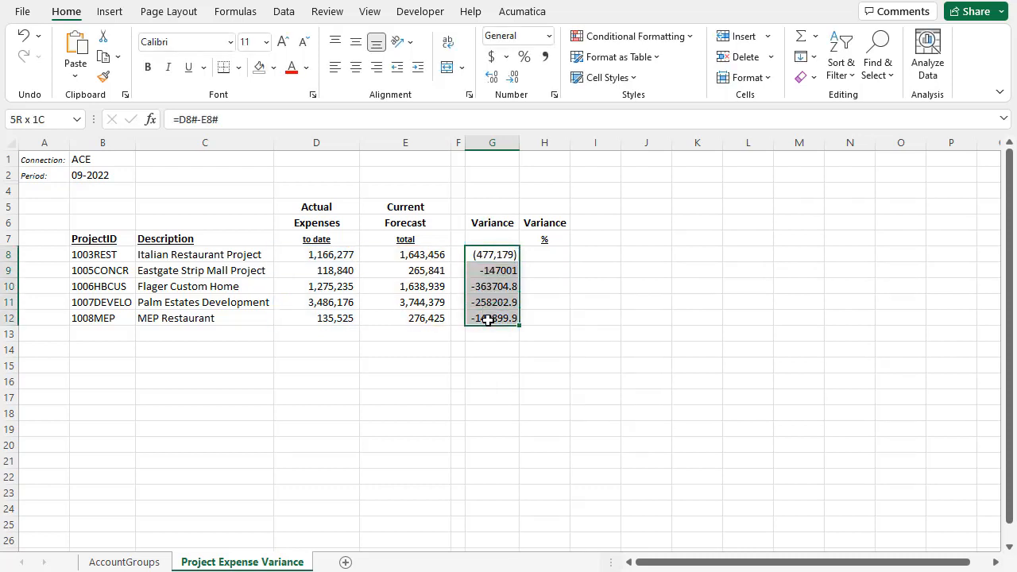
left_click(544, 56)
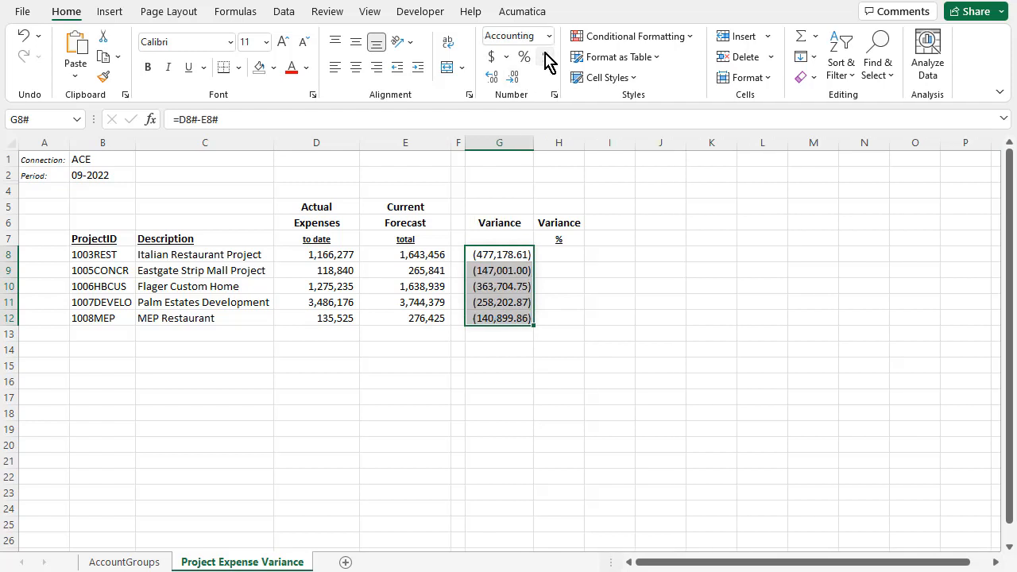
left_click(513, 77)
left_click(512, 77)
Widen column H slightly and enter the variance percentage formula =G8#/E8# in cell H8.
left_click_drag(584, 145, 594, 145)
left_click(566, 254)
type("=")
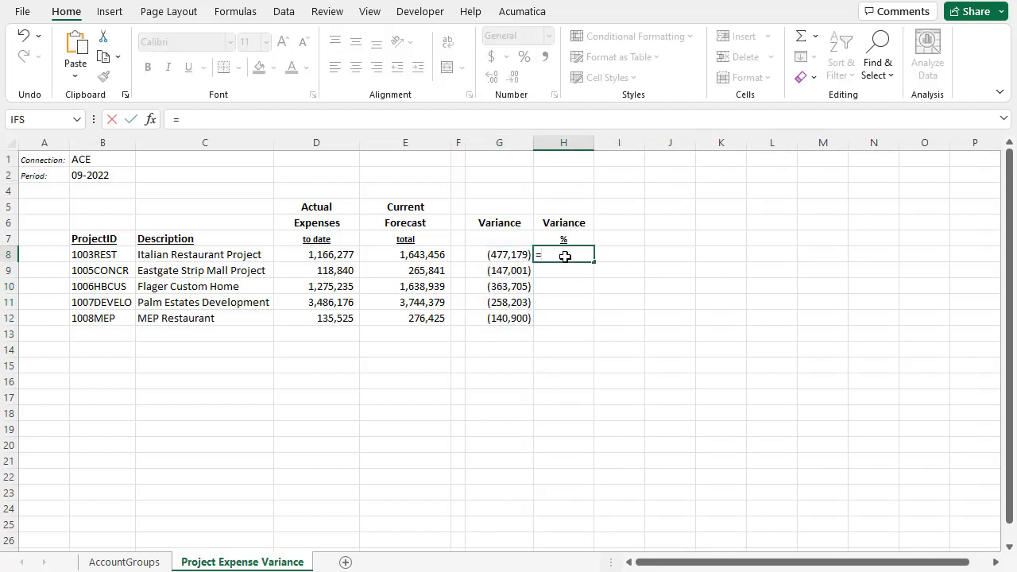
type("G8#/E8#")
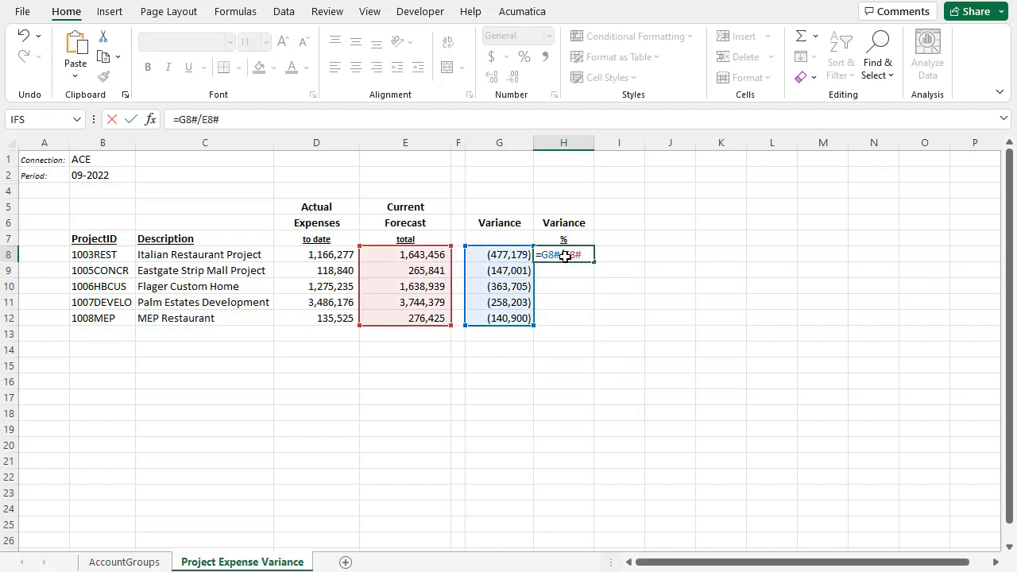
key("Return")
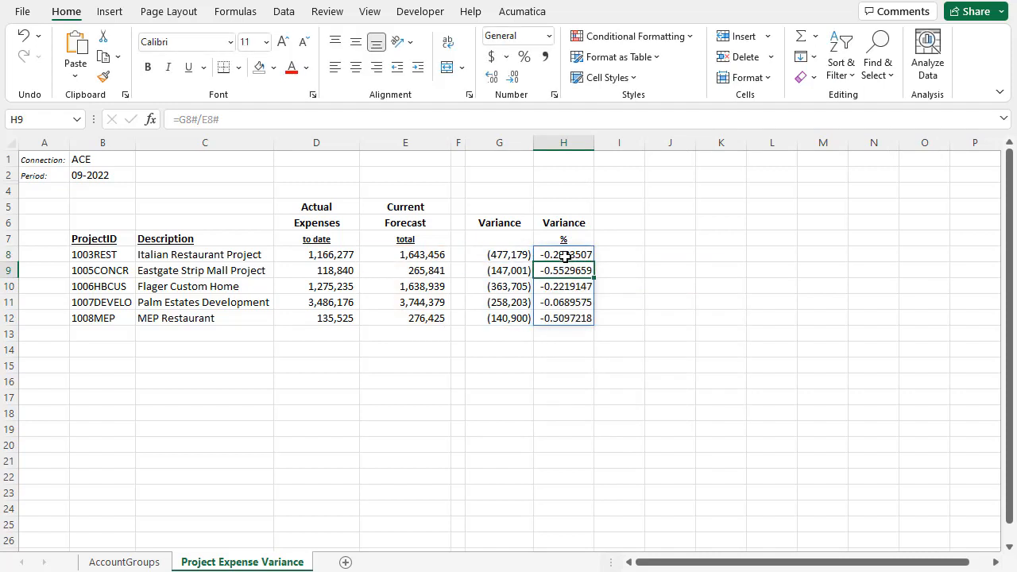
Format the variance percentages in H8:H12 as percentages with two decimals and widen column H slightly.
left_click_drag(566, 254, 571, 318)
left_click(525, 57)
left_click(493, 77)
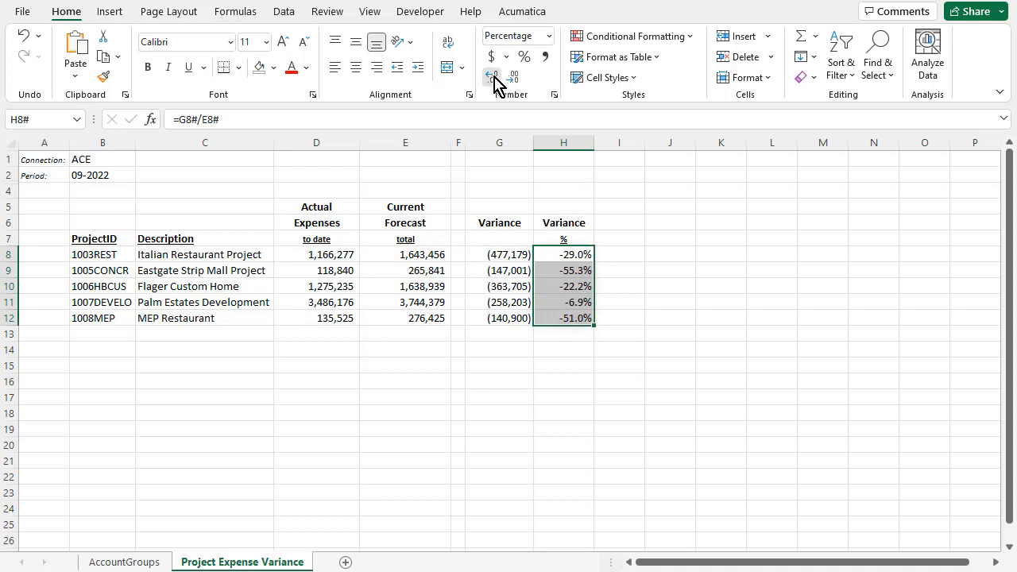
left_click(492, 77)
left_click_drag(594, 139, 600, 139)
left_click(628, 200)
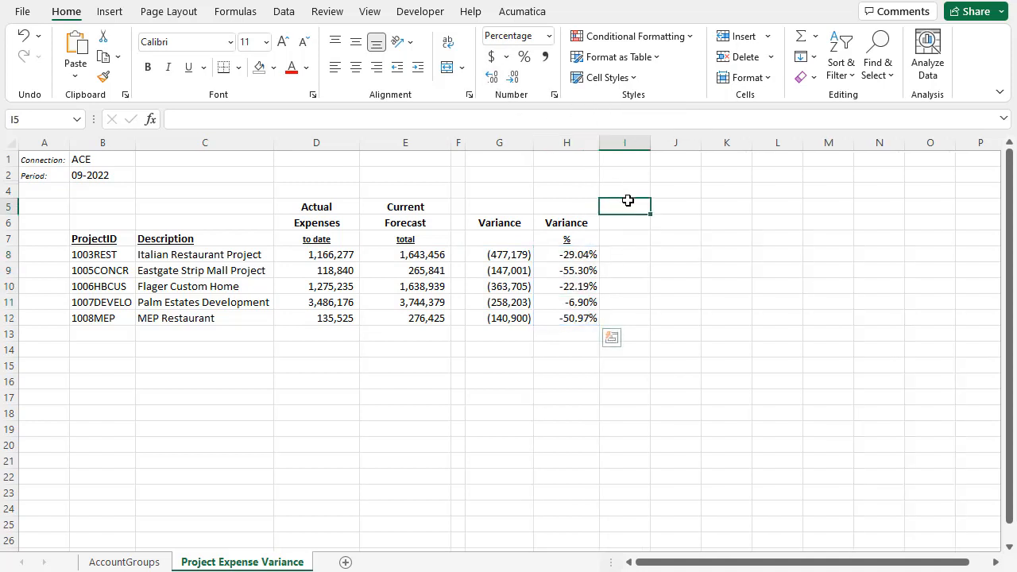
Hide the AccountGroups worksheet.
right_click(125, 564)
left_click(169, 506)
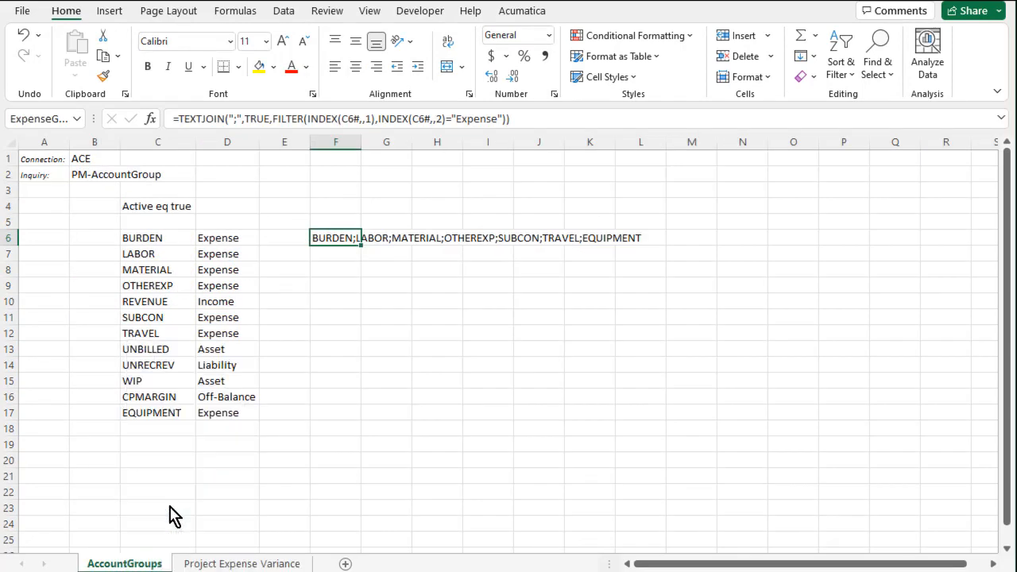